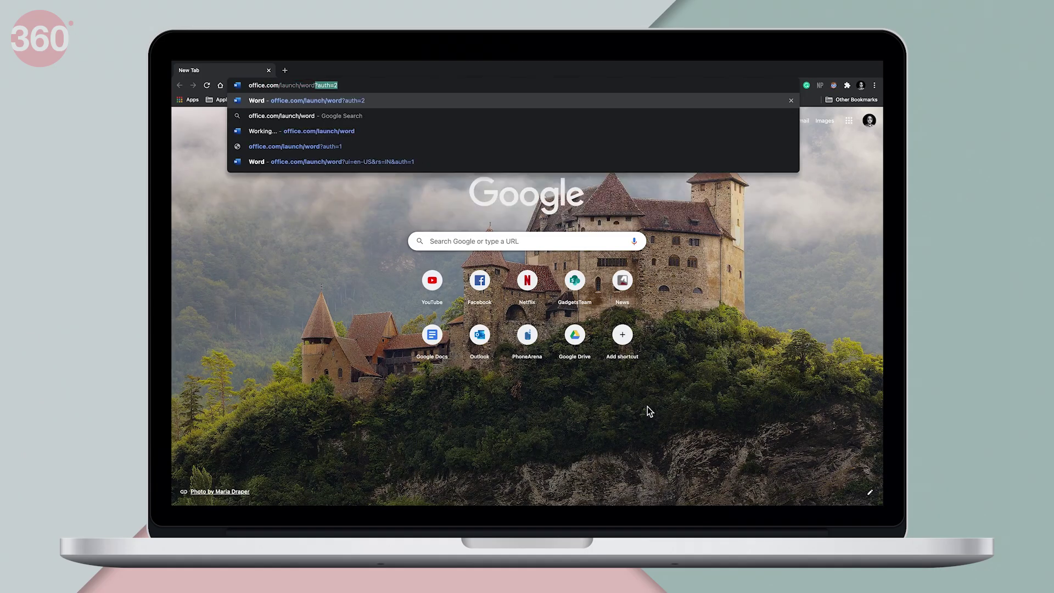
# Load Word Online, create a new blank document and show the Dictate options.
pyautogui.press('Delete')
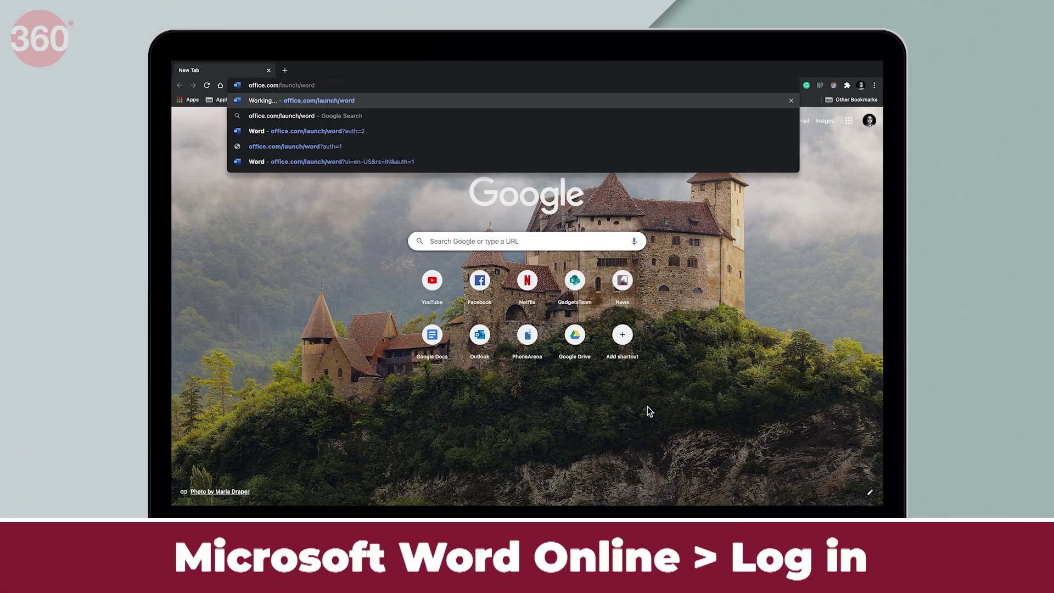
pyautogui.press('Return')
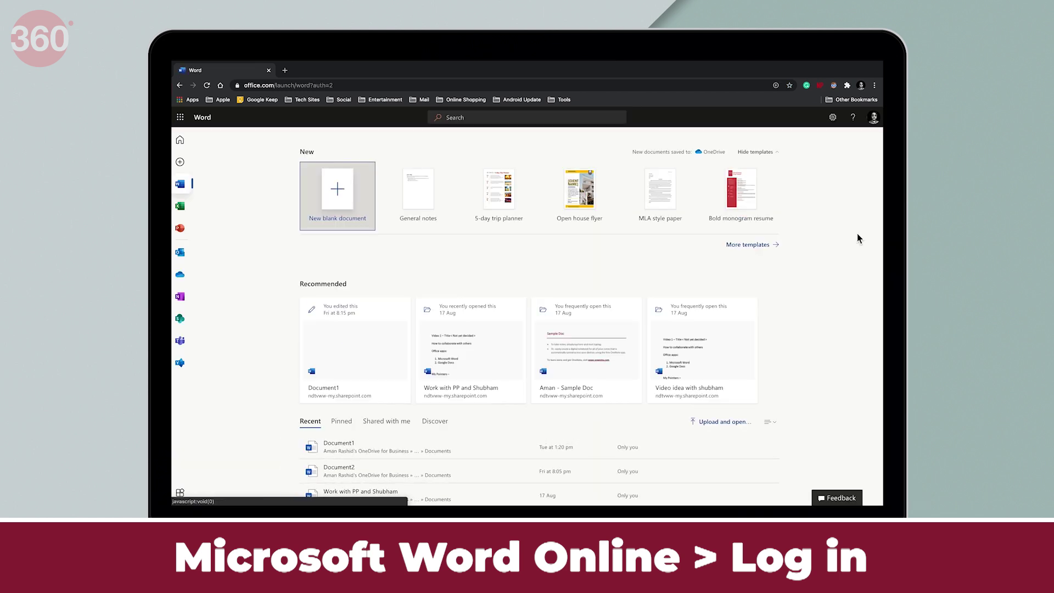
pyautogui.click(336, 193)
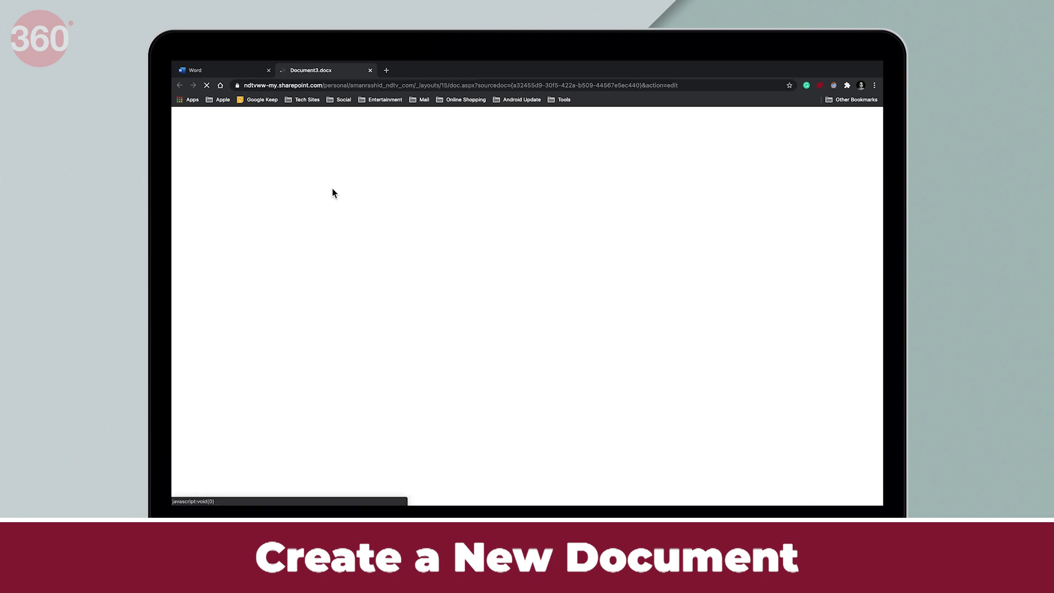
pyautogui.click(704, 151)
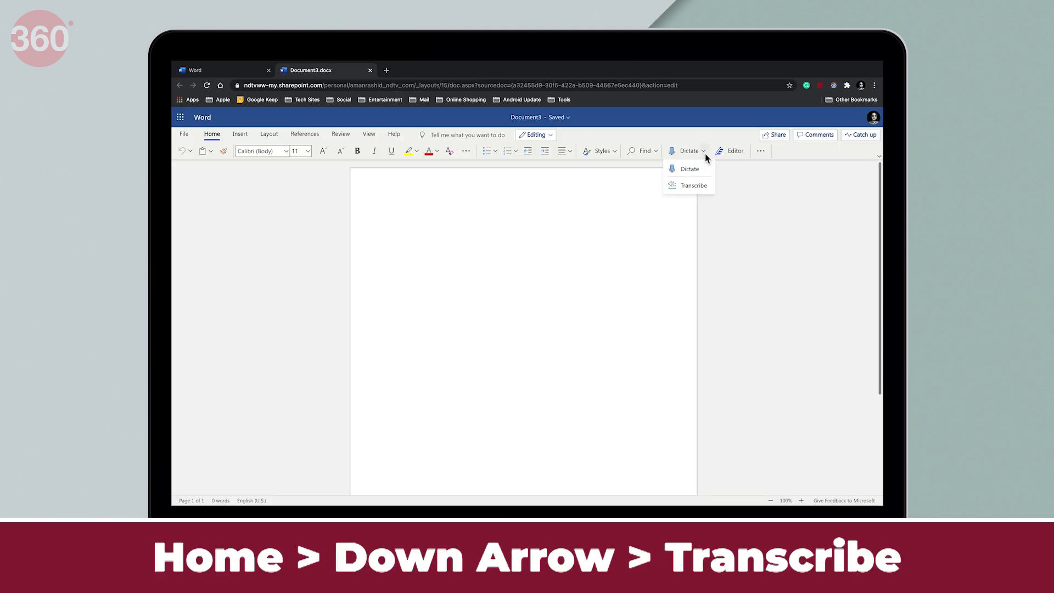
# Upload the 'PUBG Mobile Banned' mp3 from Downloads to Transcribe.
pyautogui.click(693, 185)
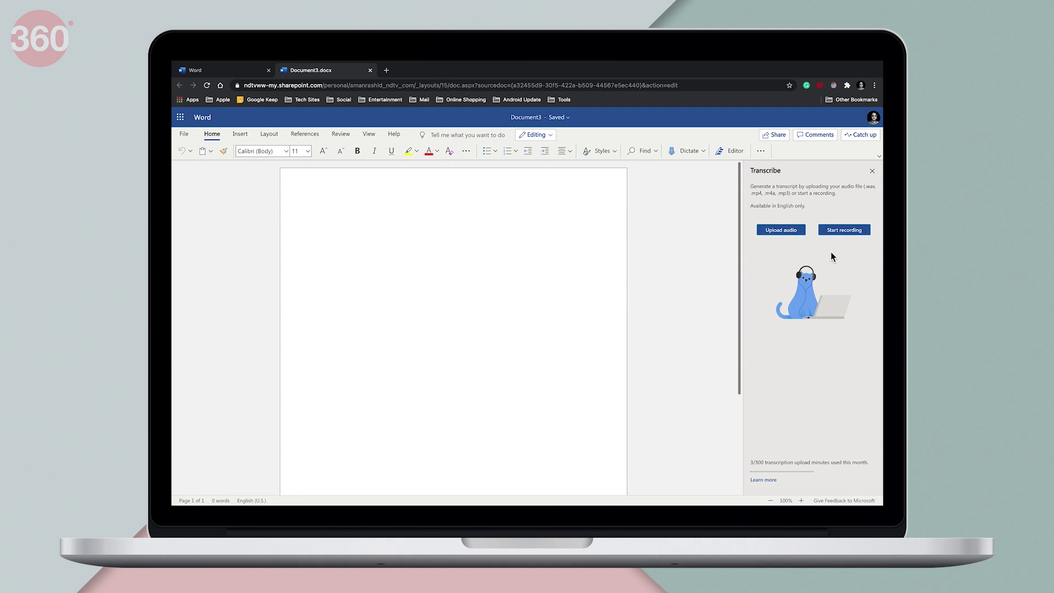
pyautogui.click(799, 232)
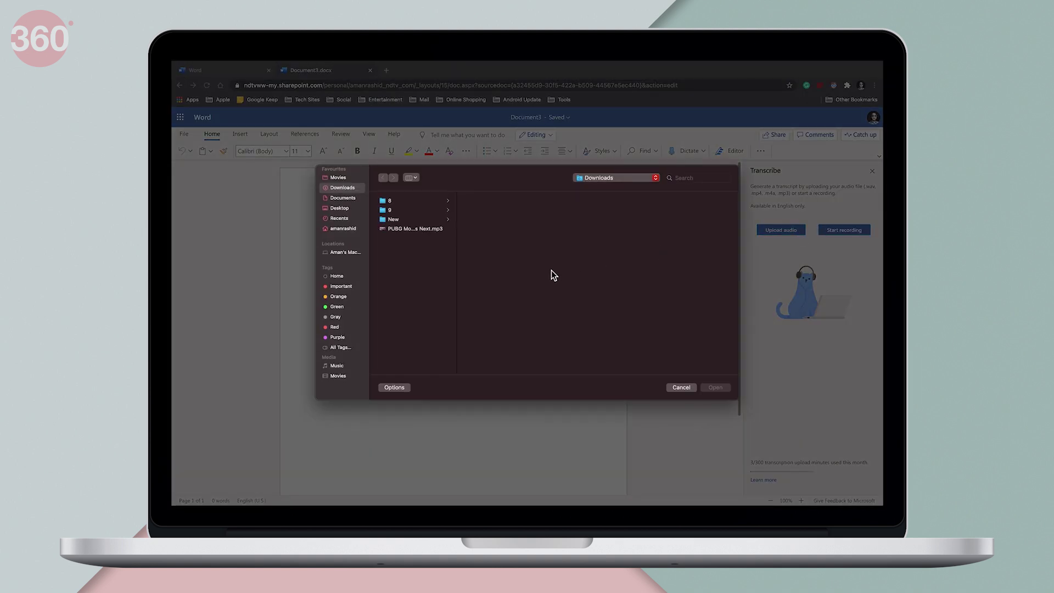
pyautogui.click(428, 229)
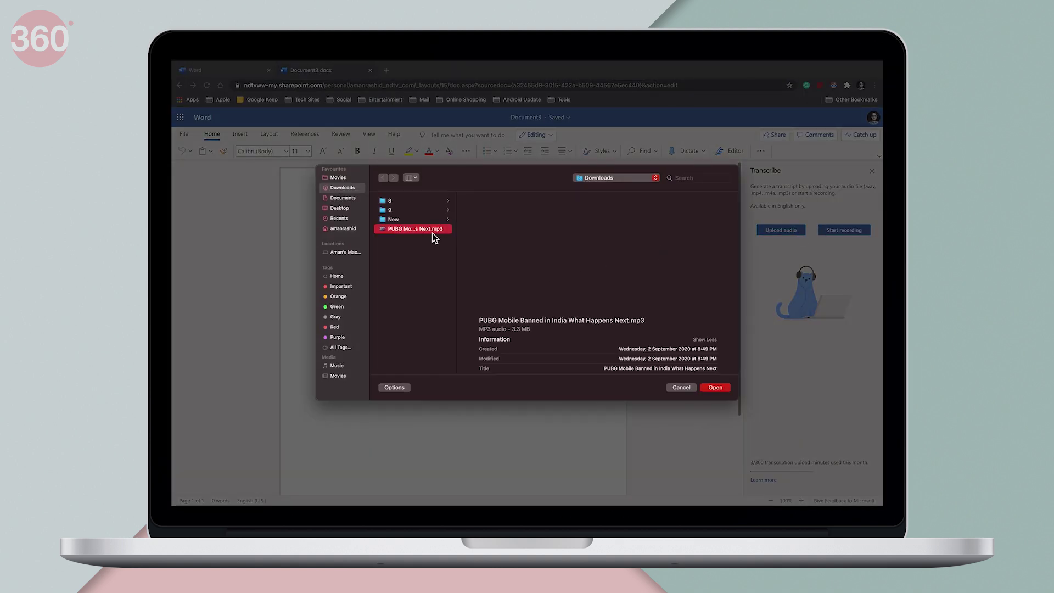
pyautogui.click(715, 387)
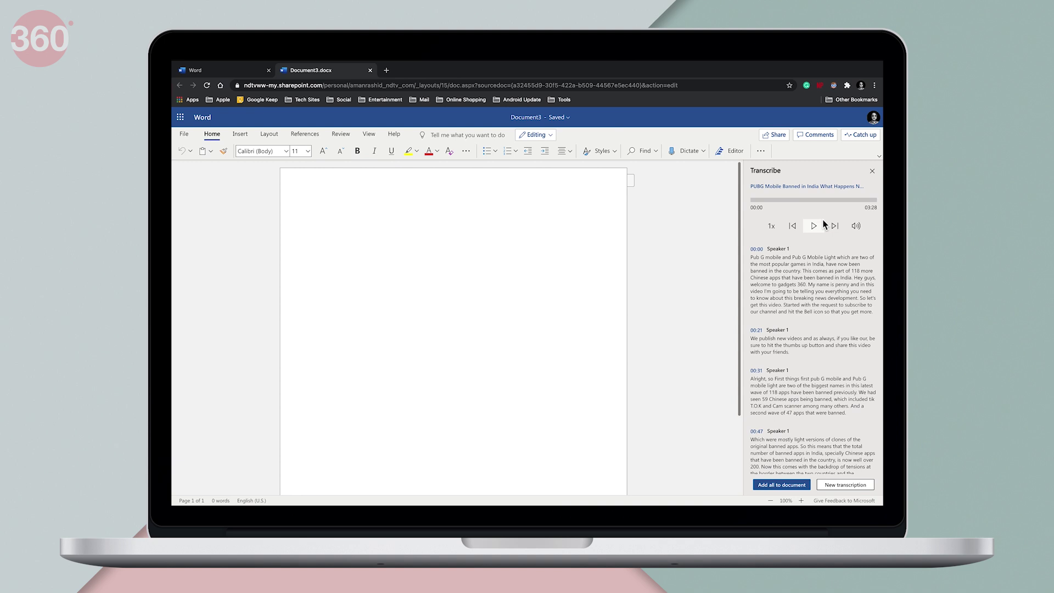
pyautogui.scroll(-2, 818, 305)
pyautogui.scroll(-3, 818, 306)
pyautogui.scroll(-3, 818, 356)
pyautogui.scroll(-3, 819, 356)
pyautogui.scroll(3, 819, 356)
pyautogui.scroll(2, 818, 356)
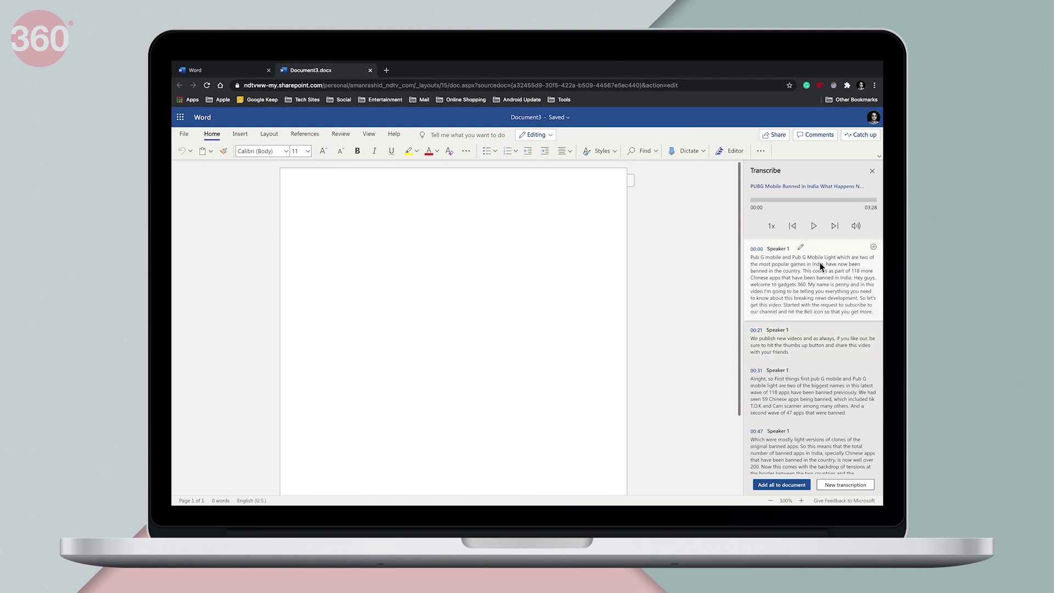
pyautogui.moveTo(811, 280)
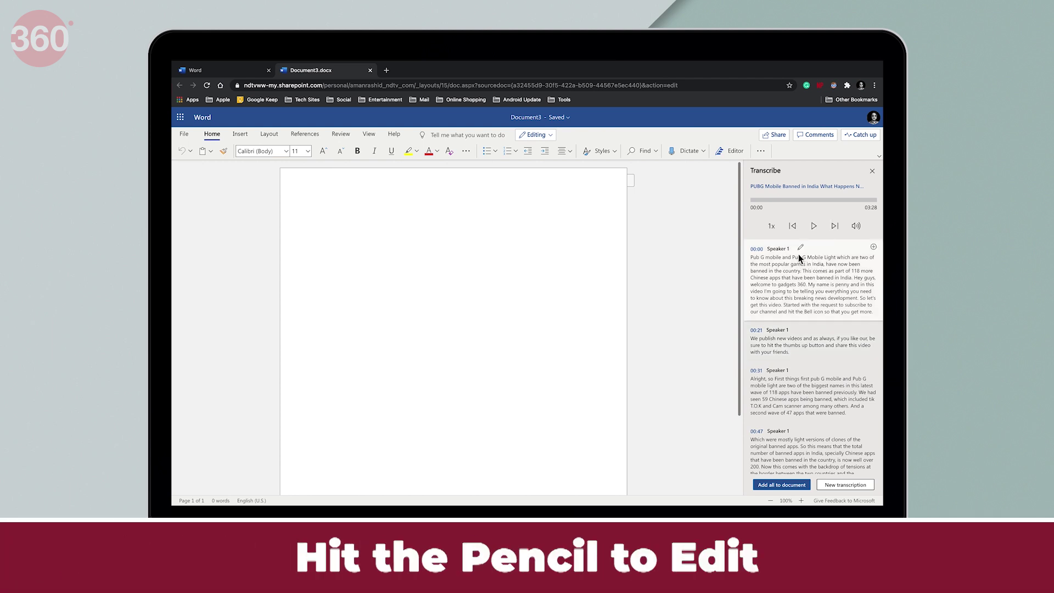
# Correct the first section to read 'PUBG mobile and PUBG Mobile Light' and save it.
pyautogui.click(801, 248)
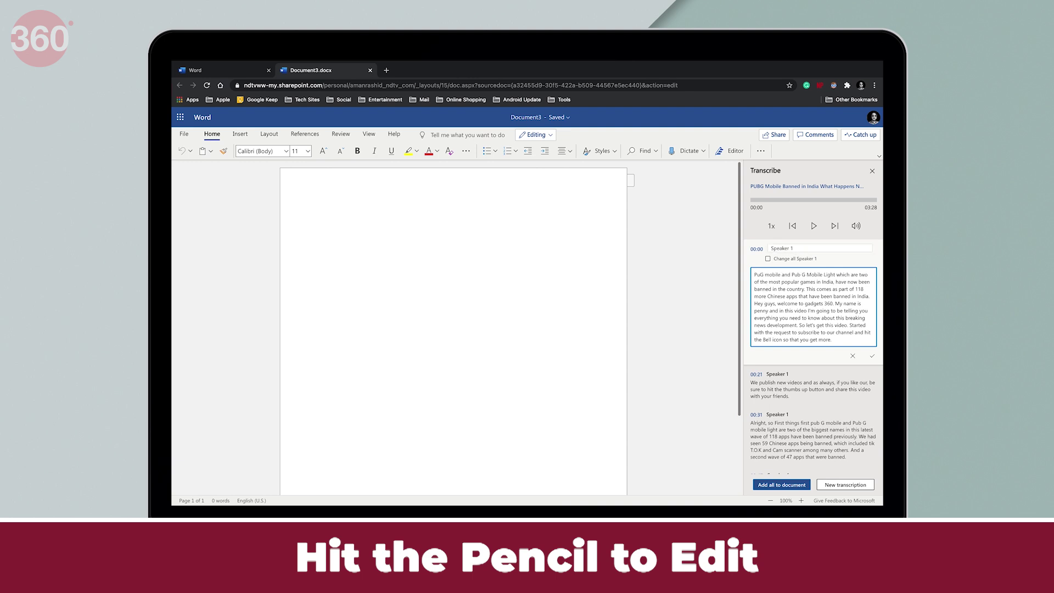
pyautogui.write('of')
pyautogui.click(755, 275)
pyautogui.write('BG')
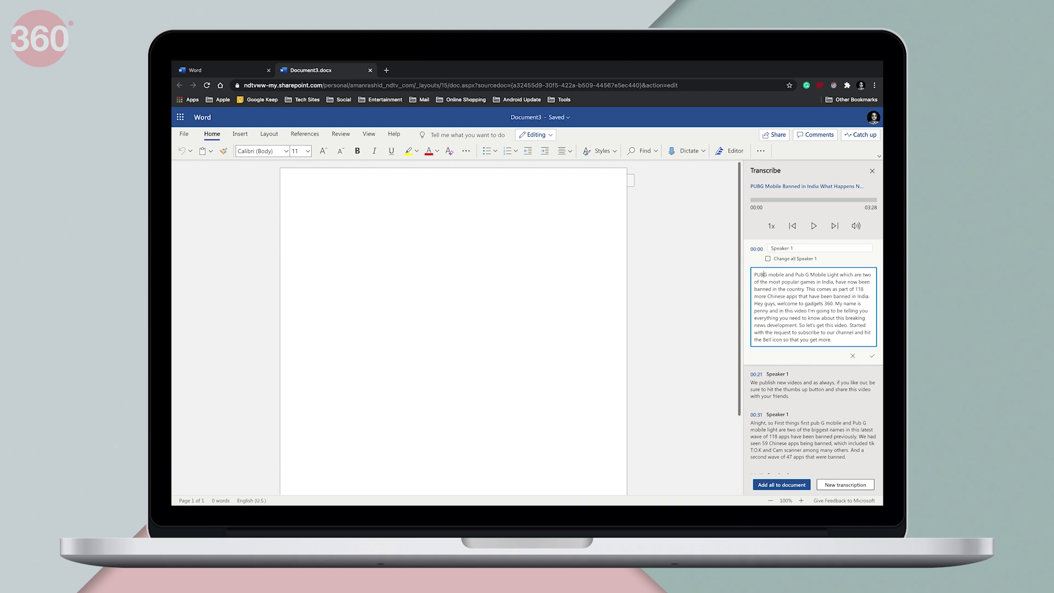
pyautogui.doubleClick(803, 275)
pyautogui.write('P')
pyautogui.click(874, 358)
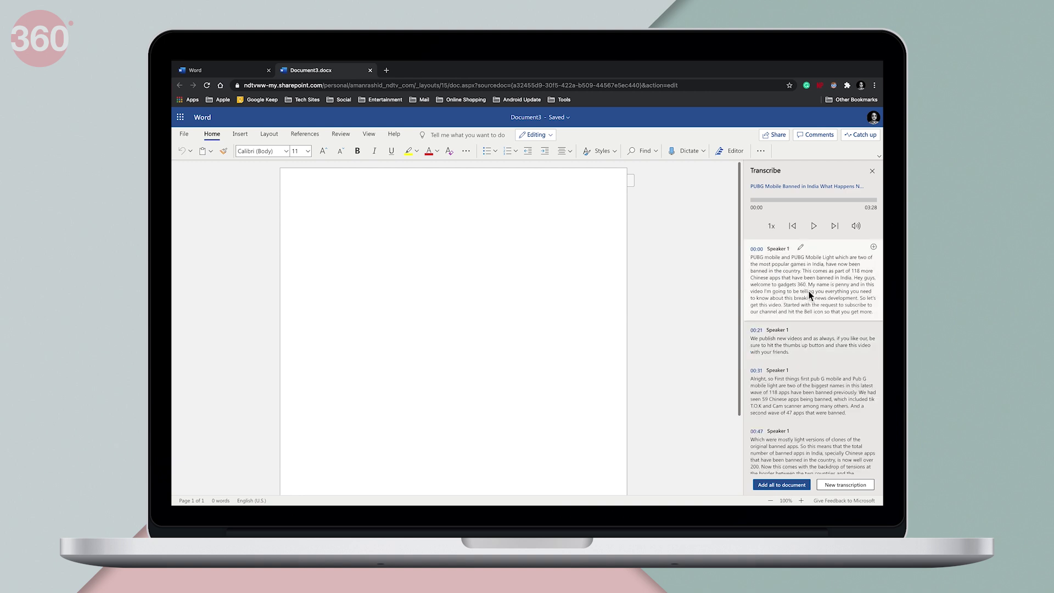
# Add the full transcript and the first section to the document, then play the audio from about 22 seconds.
pyautogui.click(793, 492)
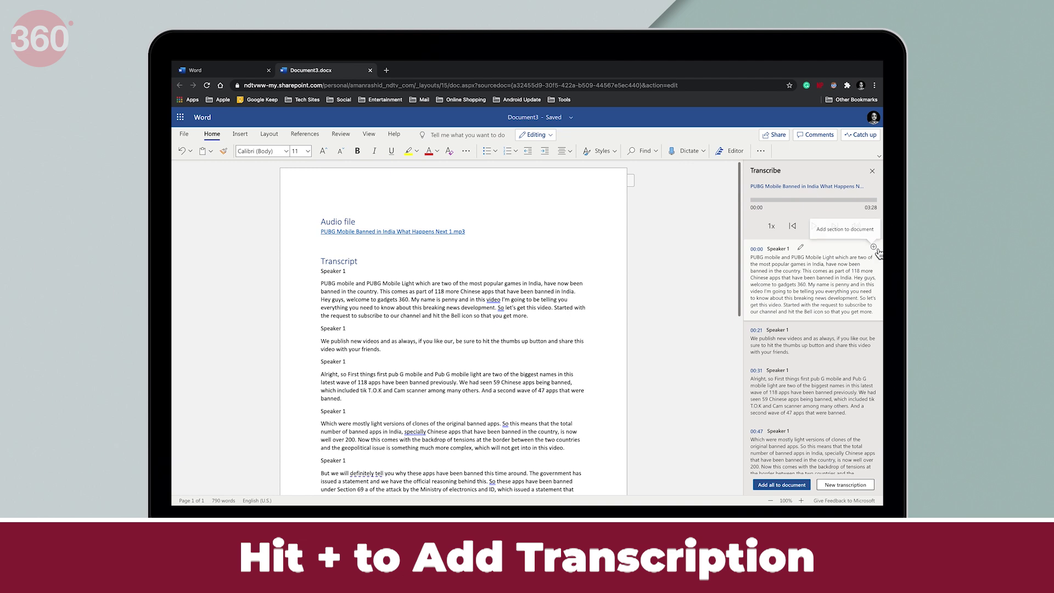
pyautogui.click(875, 249)
pyautogui.moveTo(321, 412); pyautogui.dragTo(535, 459)
pyautogui.click(559, 463)
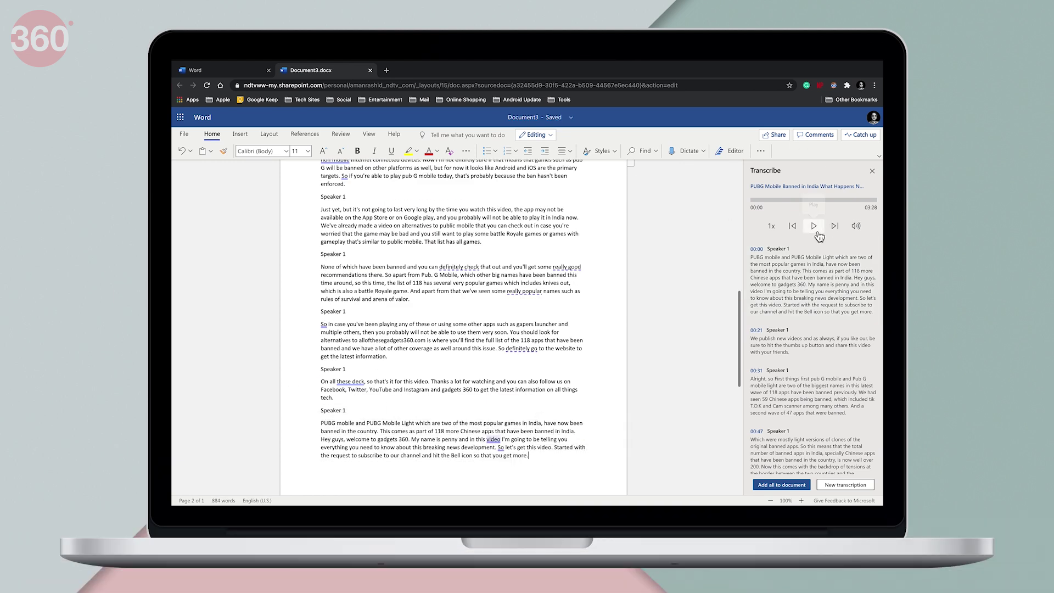
pyautogui.click(814, 228)
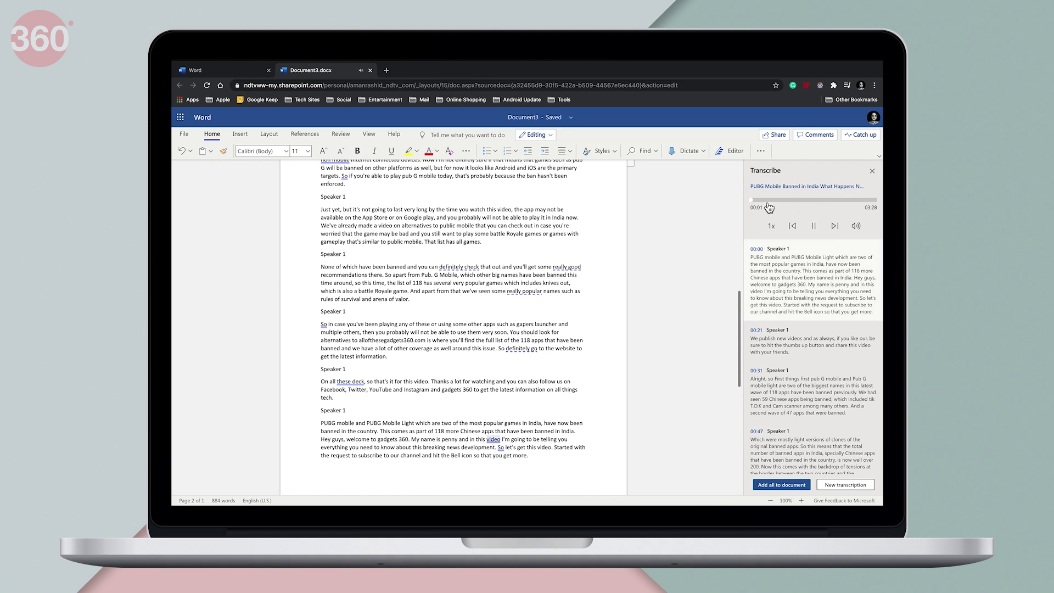
pyautogui.click(767, 201)
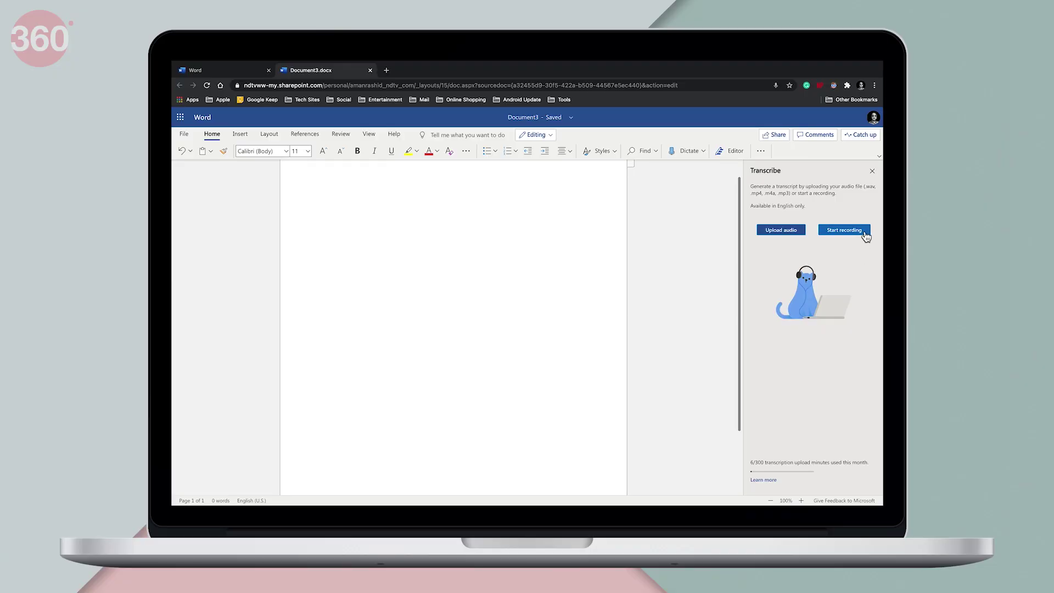
# Record a short spoken clip, then save and transcribe it.
pyautogui.click(844, 230)
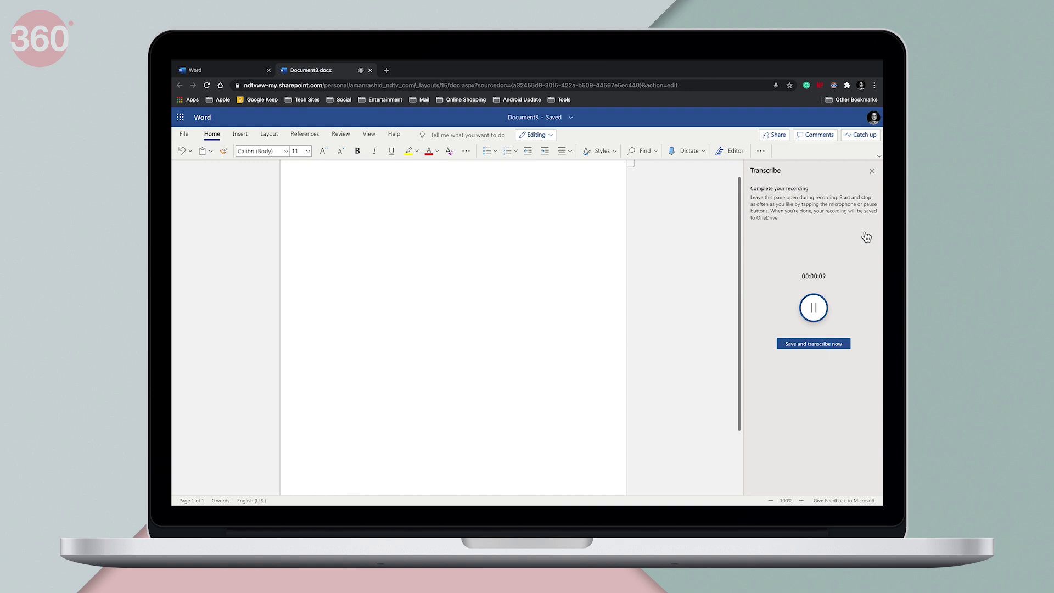
pyautogui.click(814, 311)
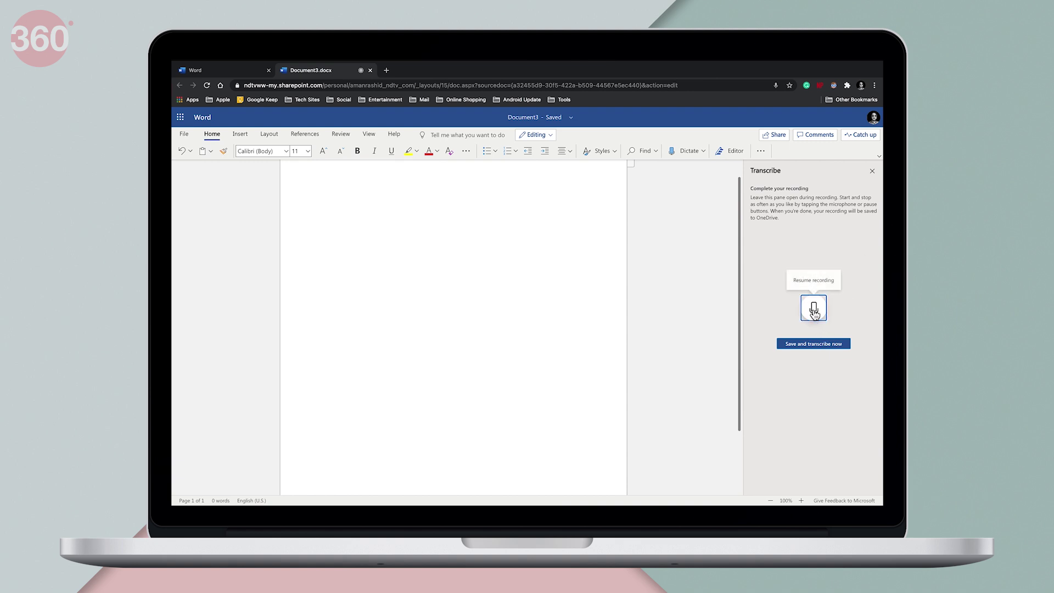
pyautogui.click(854, 353)
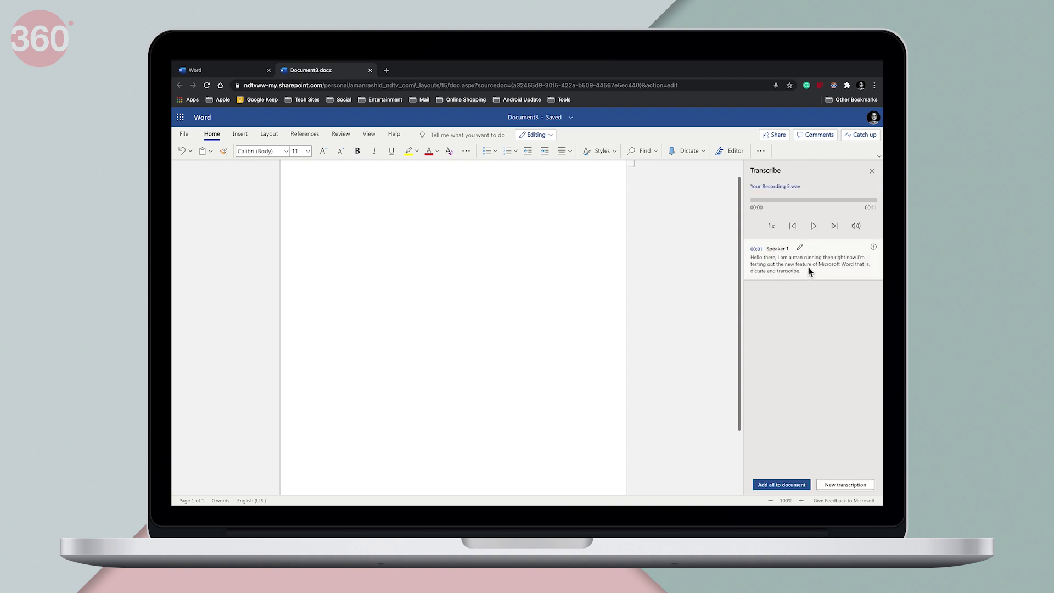
# Correct the recorded transcript entry and add it to the document.
pyautogui.click(812, 254)
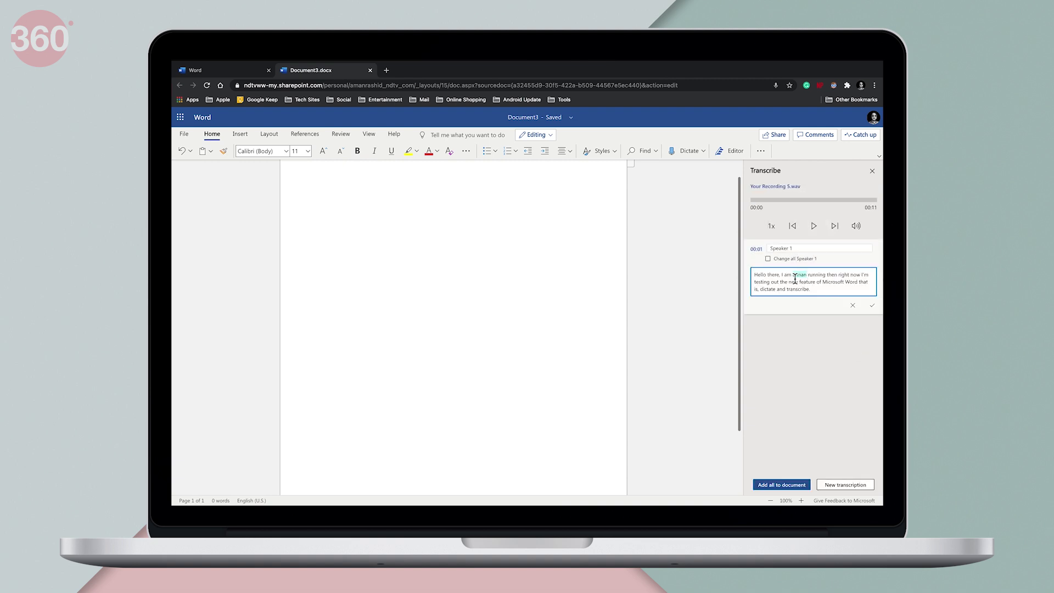
pyautogui.write('Aand right n')
pyautogui.click(876, 309)
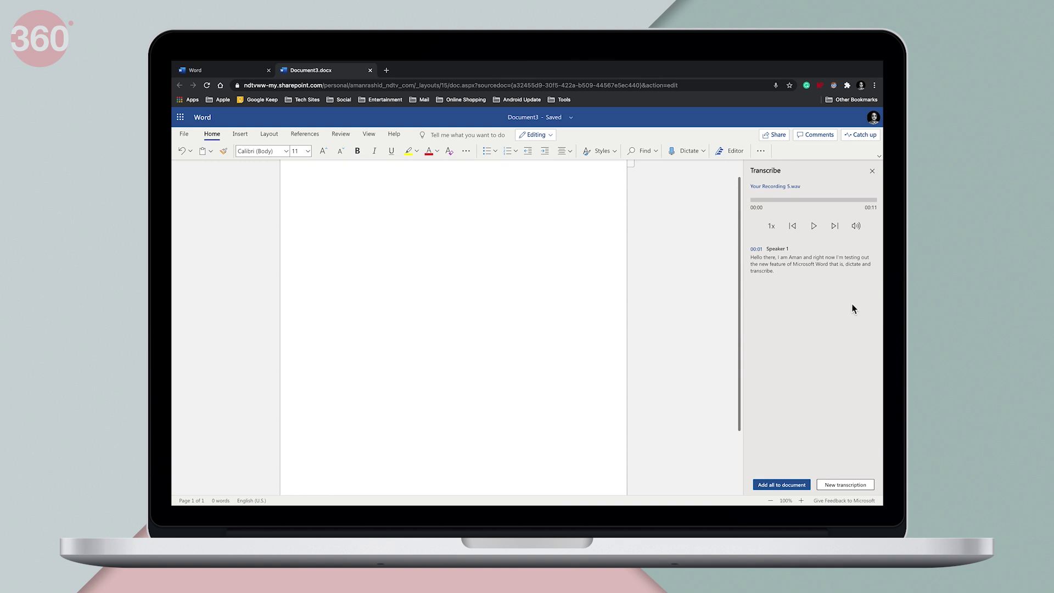
pyautogui.click(788, 485)
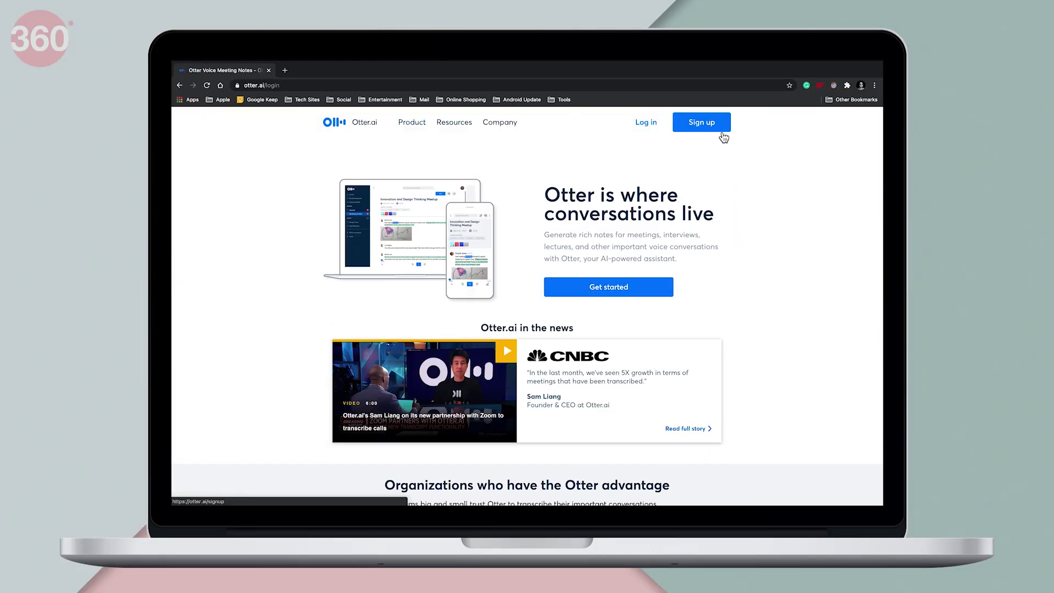
# Sign in to Otter.ai with a Google account, then briefly open and dismiss the import dialog.
pyautogui.click(652, 122)
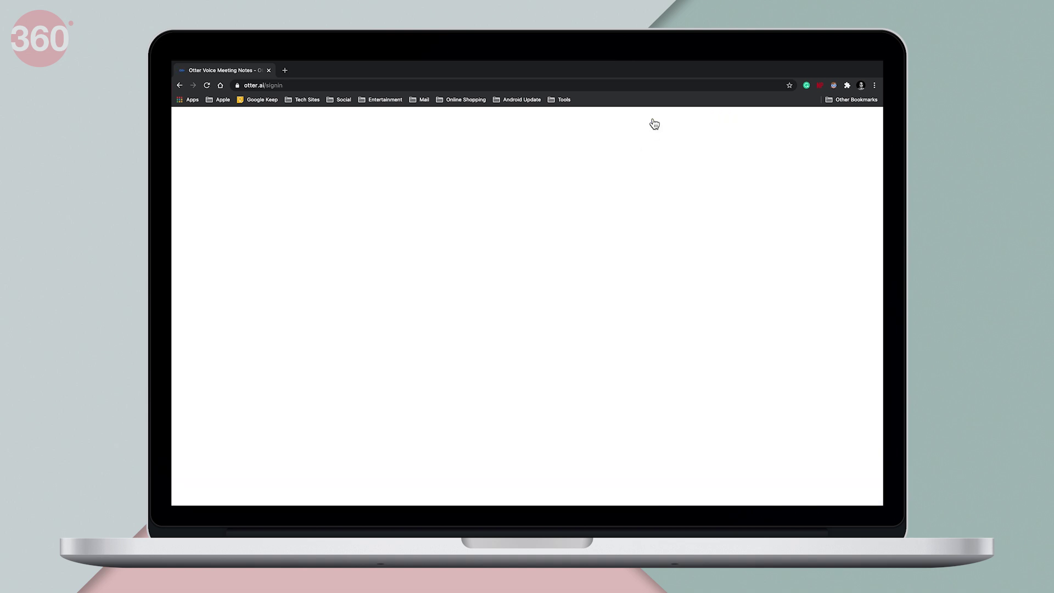
pyautogui.click(528, 202)
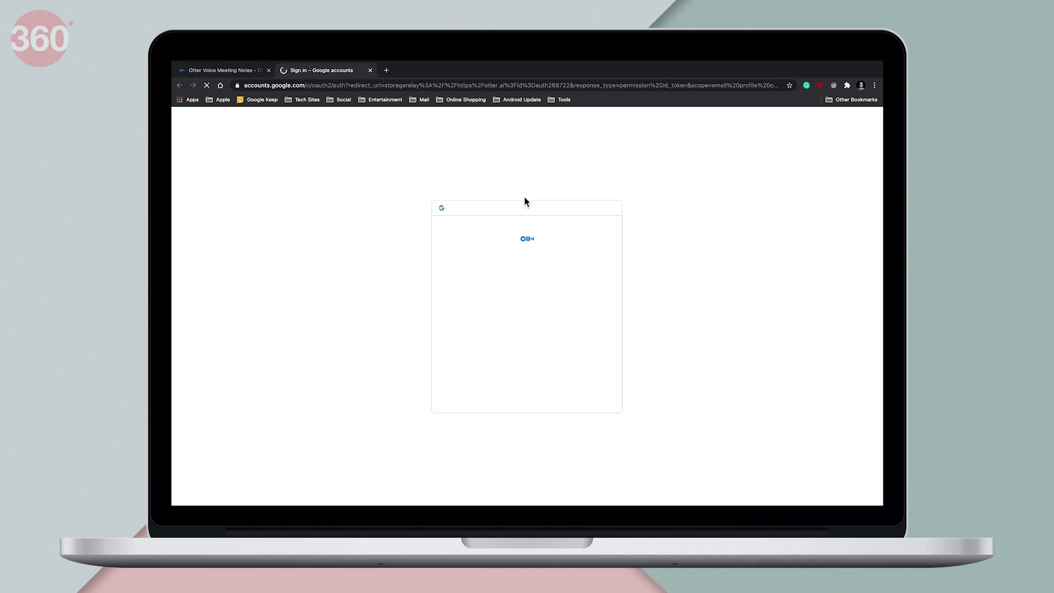
pyautogui.click(524, 249)
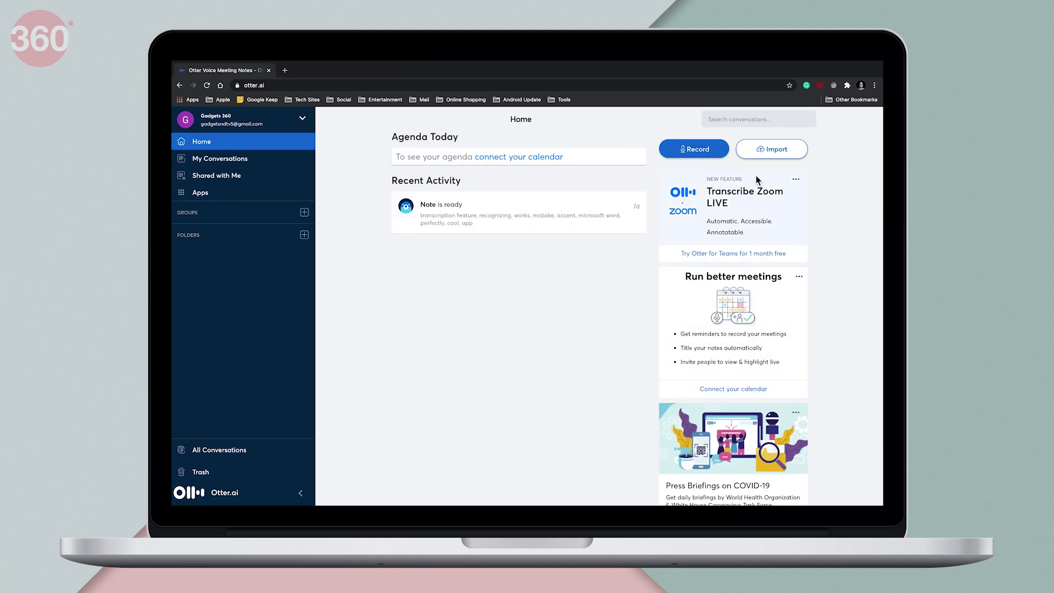
pyautogui.click(792, 153)
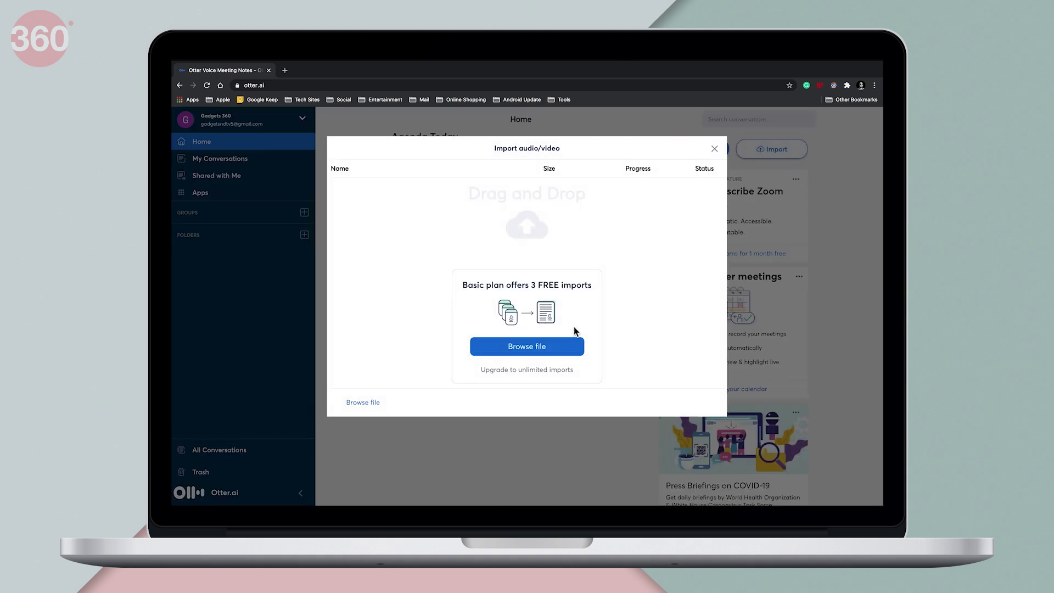
pyautogui.click(715, 151)
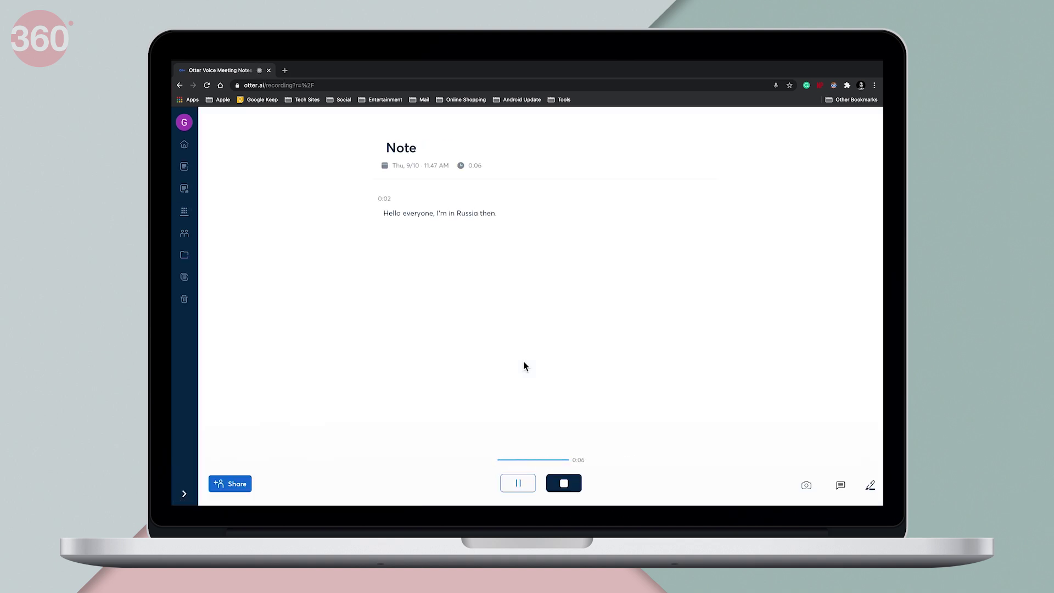
# Stop the recording and fix the misheard introduction in the Note transcript.
pyautogui.click(565, 485)
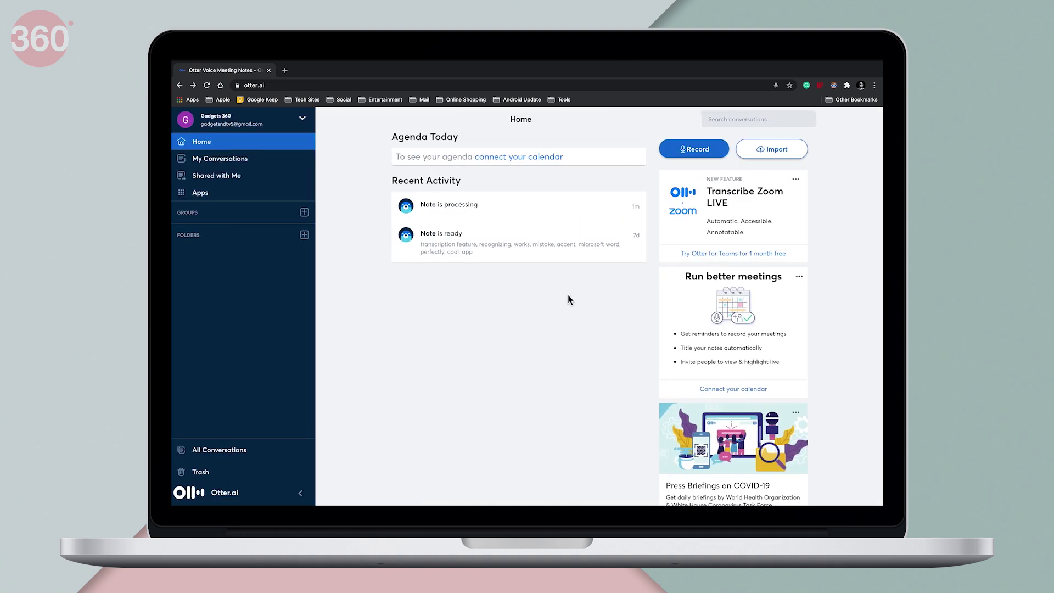
pyautogui.click(504, 205)
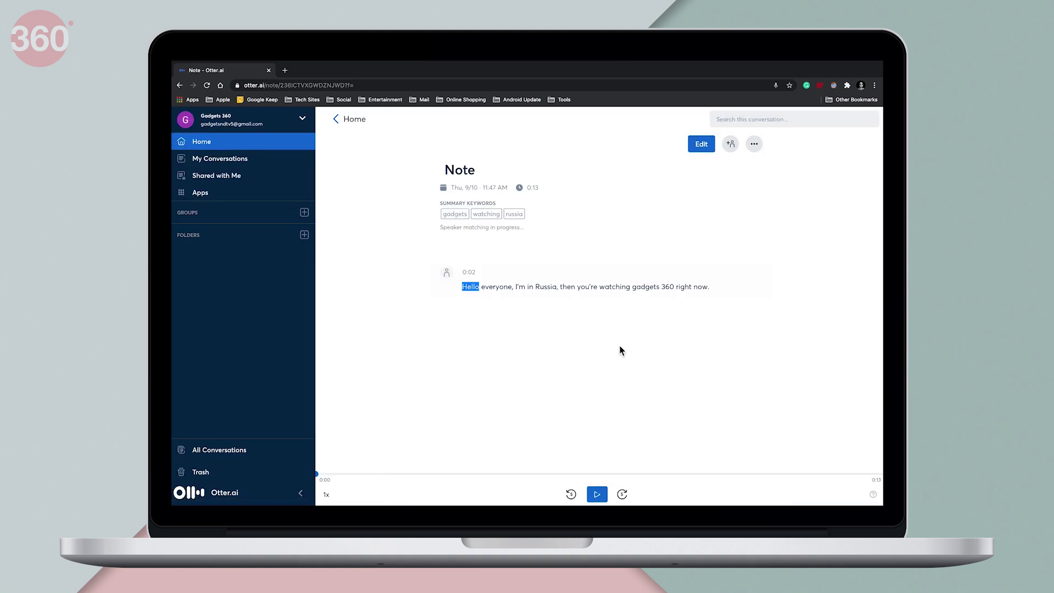
pyautogui.click(700, 144)
pyautogui.click(206, 84)
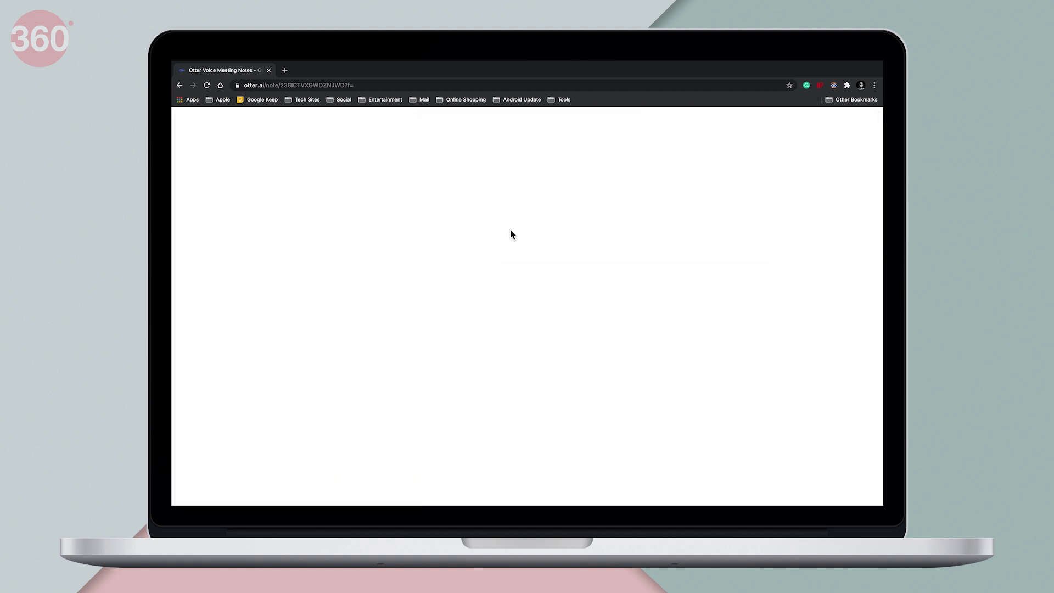
pyautogui.click(701, 145)
pyautogui.click(554, 279)
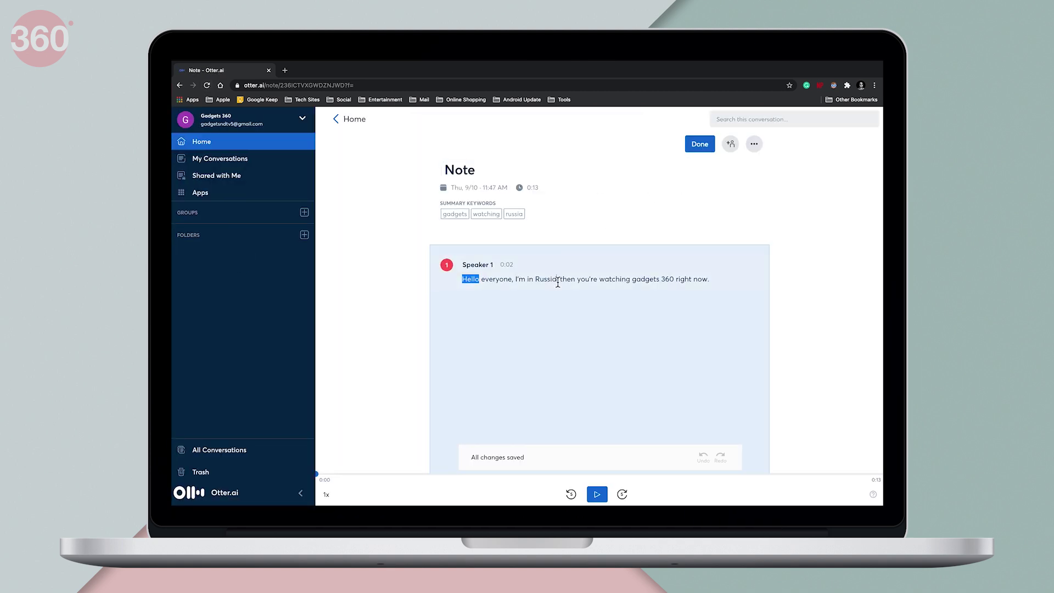
pyautogui.press('BackSpace')
pyautogui.press('BackSpace')
pyautogui.press('BackSpace')
pyautogui.press('BackSpace')
pyautogui.press('BackSpace')
pyautogui.write('Aman Rashid and')
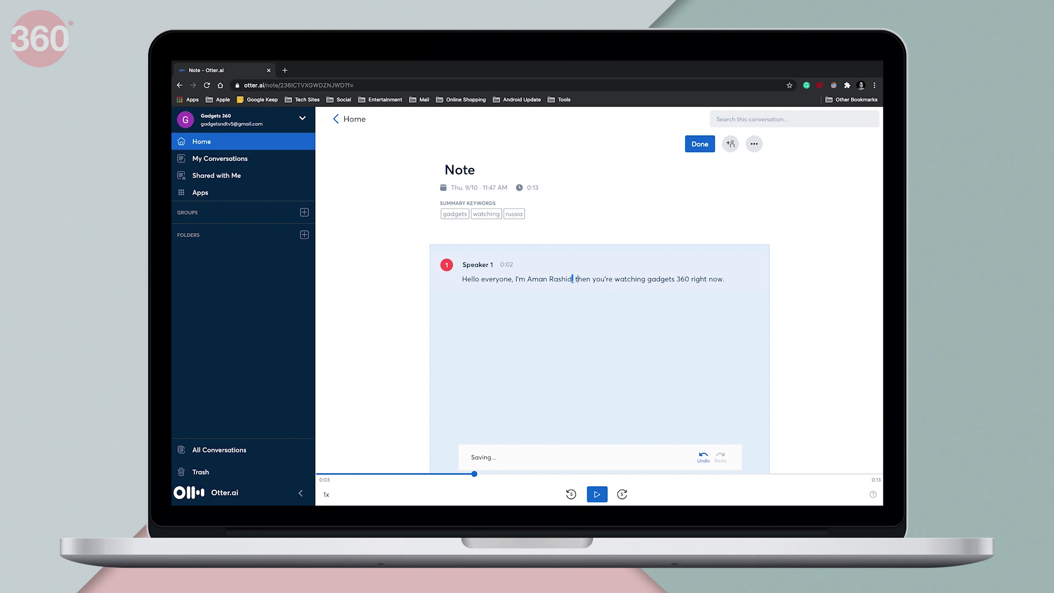
pyautogui.click(700, 144)
# Download the Note's audio as Note.mp3 from the more-options menu.
pyautogui.click(731, 143)
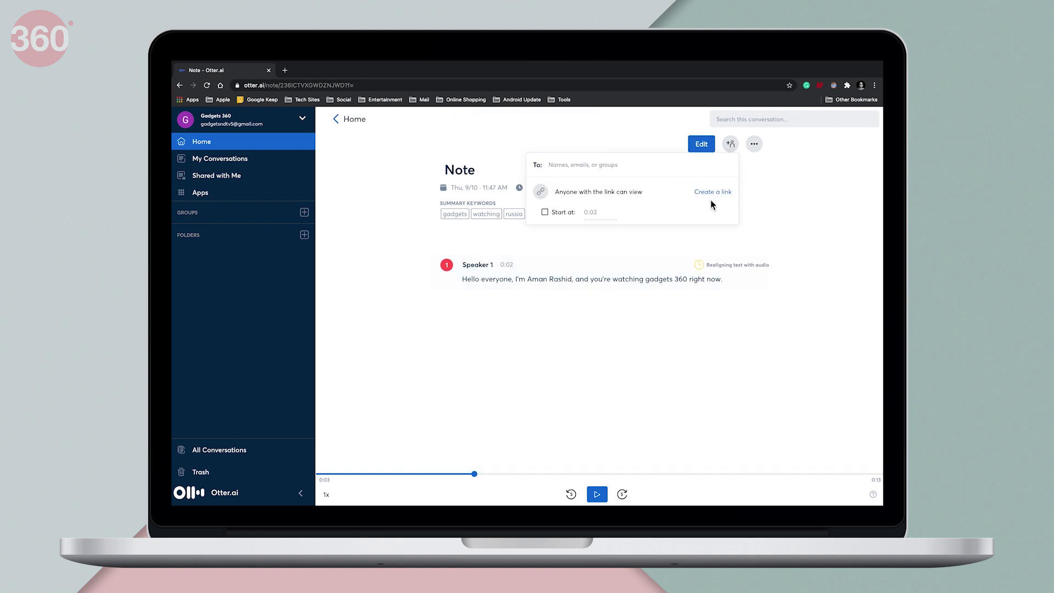
pyautogui.click(753, 143)
pyautogui.click(741, 208)
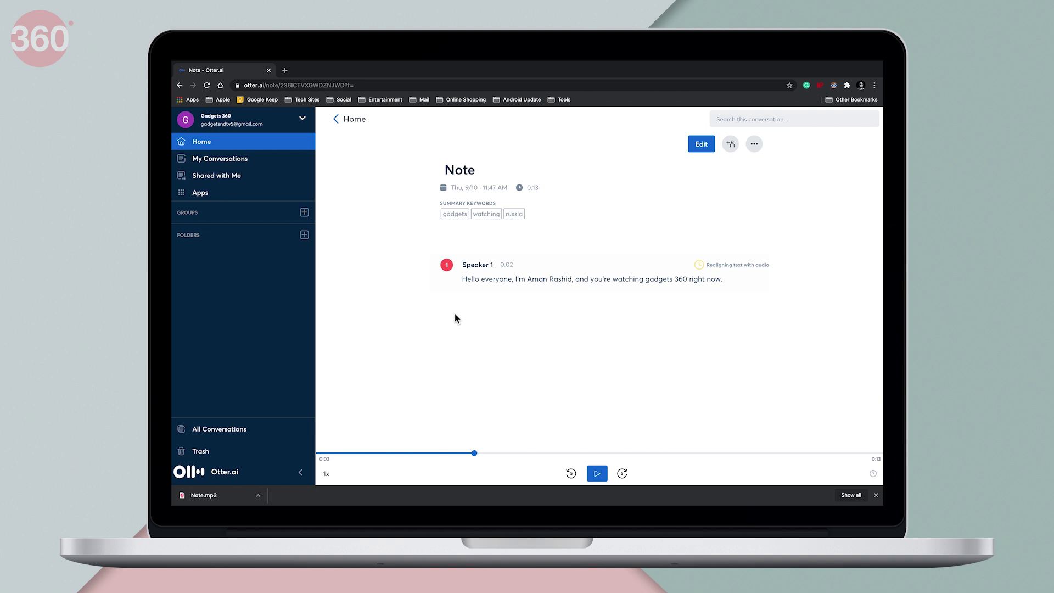
# After viewing the Zoom live transcription article, reach Premium checkout from the Basic plan card.
pyautogui.click(355, 122)
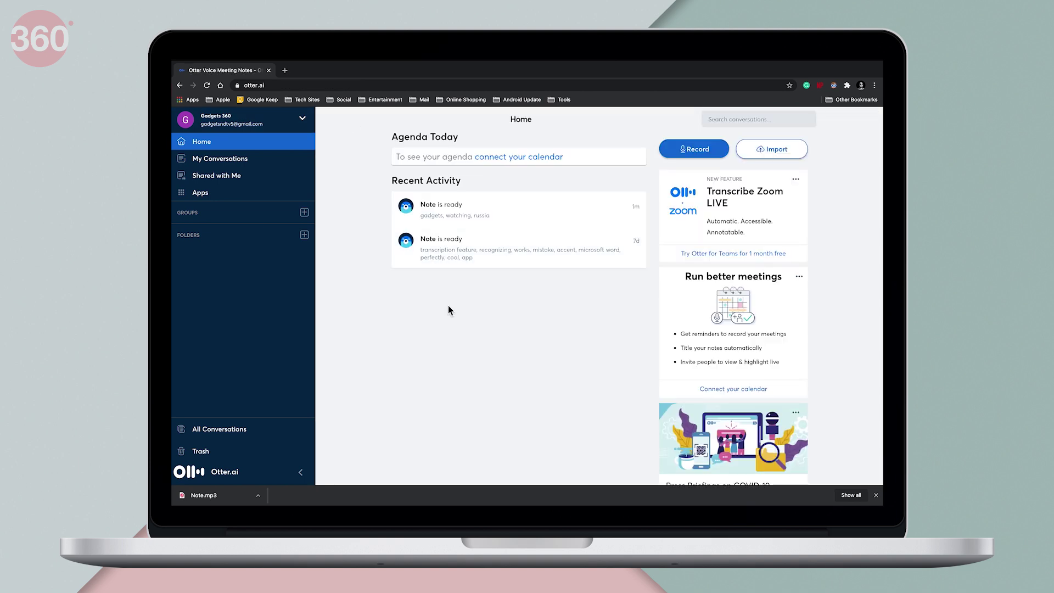
pyautogui.click(762, 210)
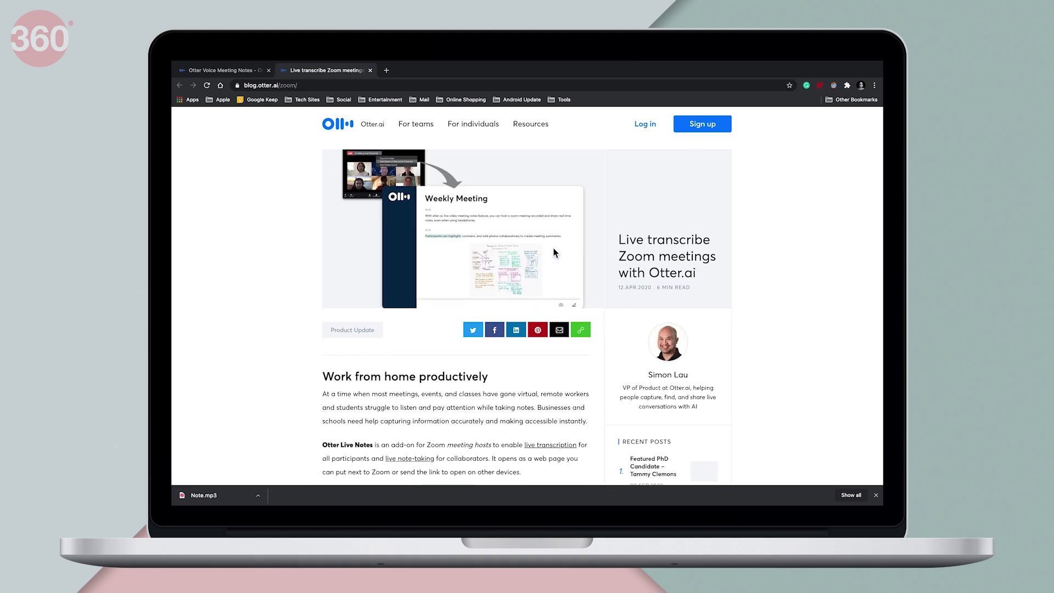
pyautogui.click(241, 70)
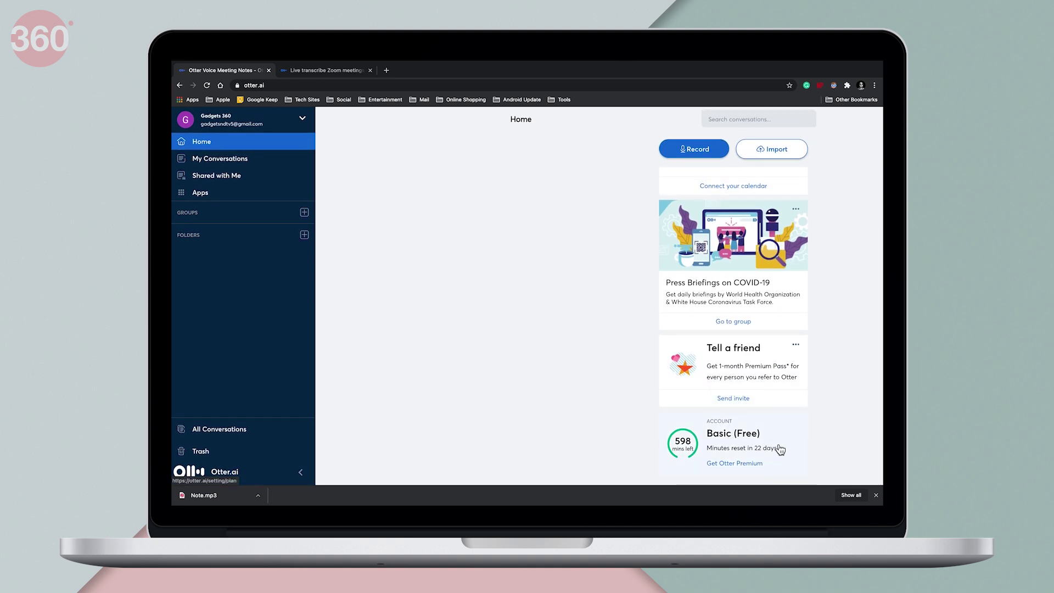
pyautogui.click(775, 459)
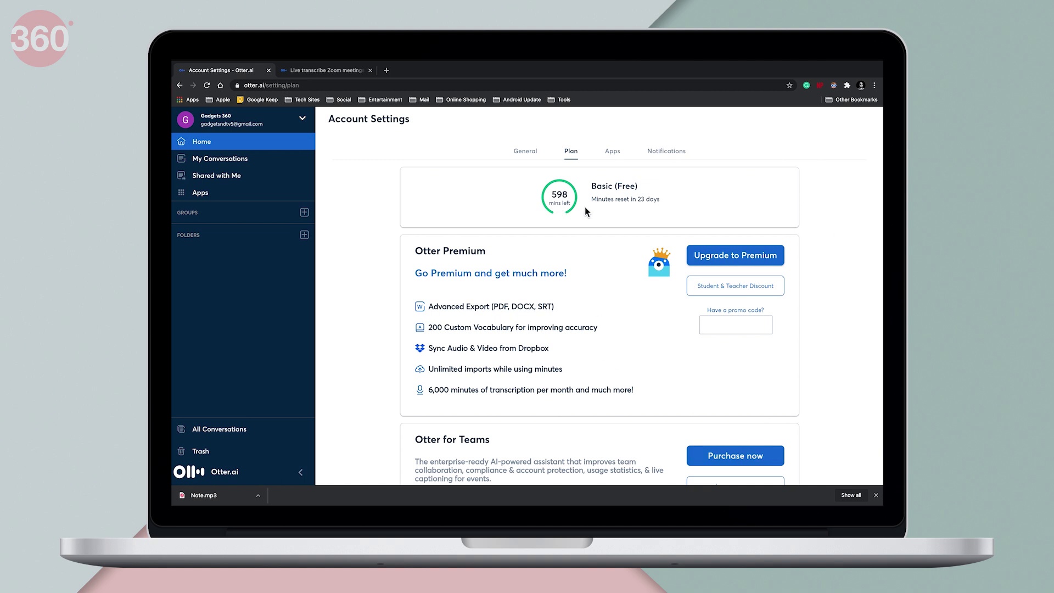
pyautogui.click(766, 261)
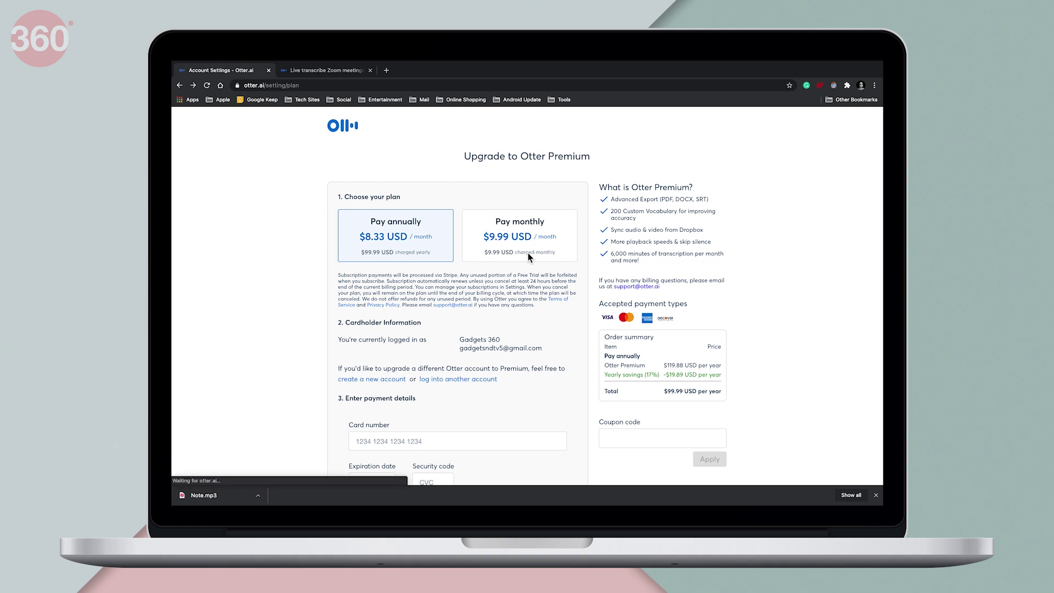
# Return to the account plan page and open the Otter for Teams checkout.
pyautogui.hotkey('alt', 'Left')
pyautogui.scroll(-2, 560, 277)
pyautogui.scroll(-2, 568, 274)
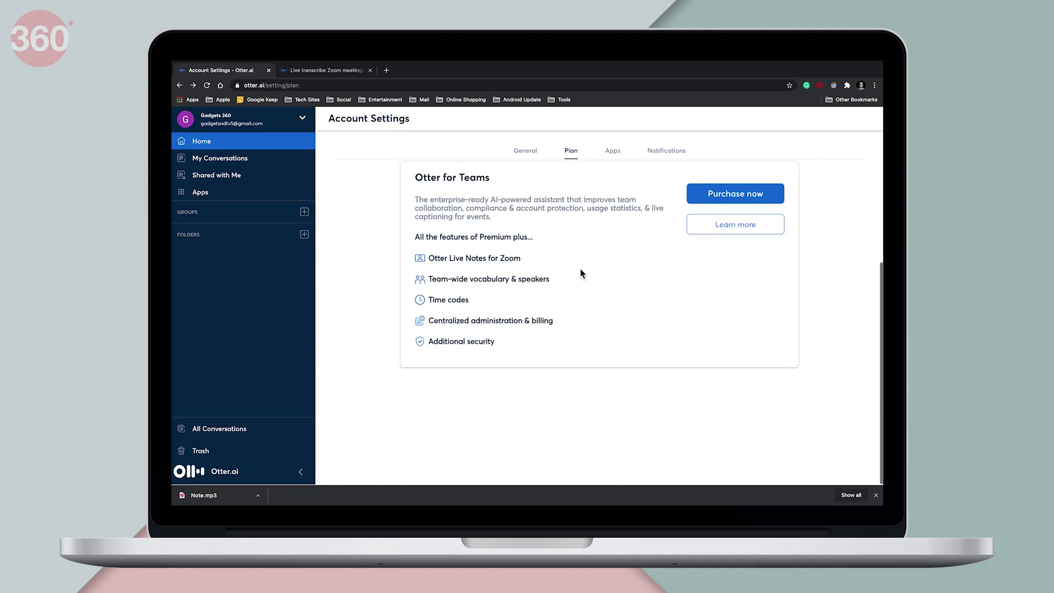
pyautogui.click(761, 203)
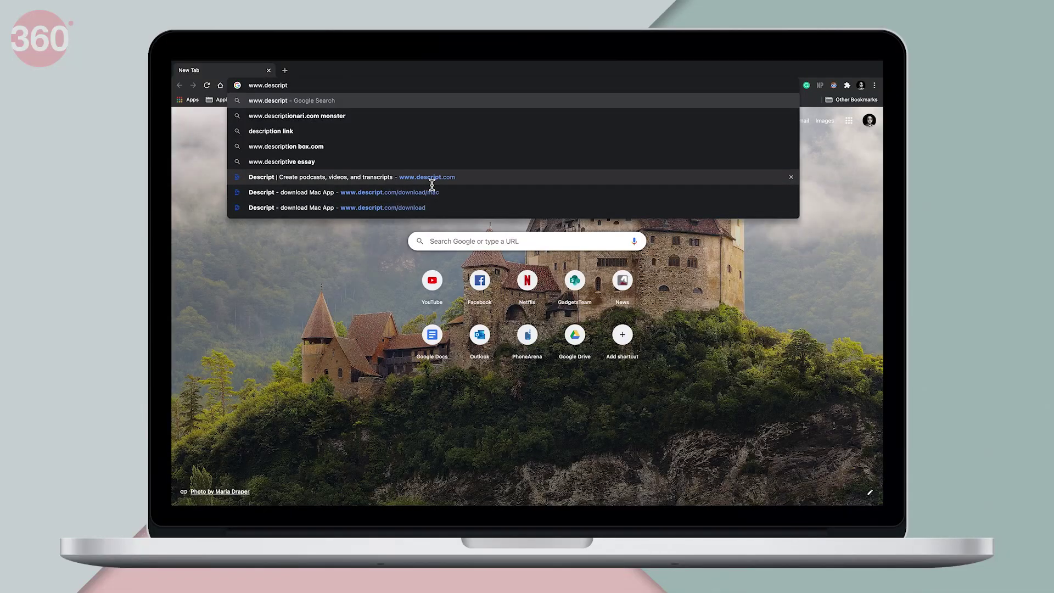
# Load descript.com in Chrome, then launch the Descript desktop app from the Dock.
pyautogui.click(432, 180)
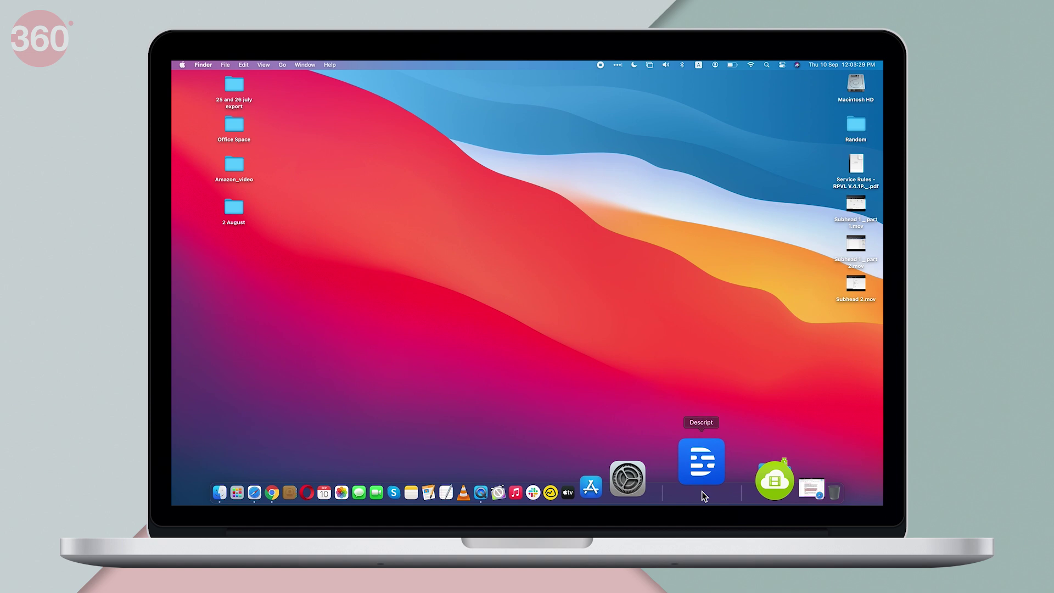
pyautogui.click(701, 492)
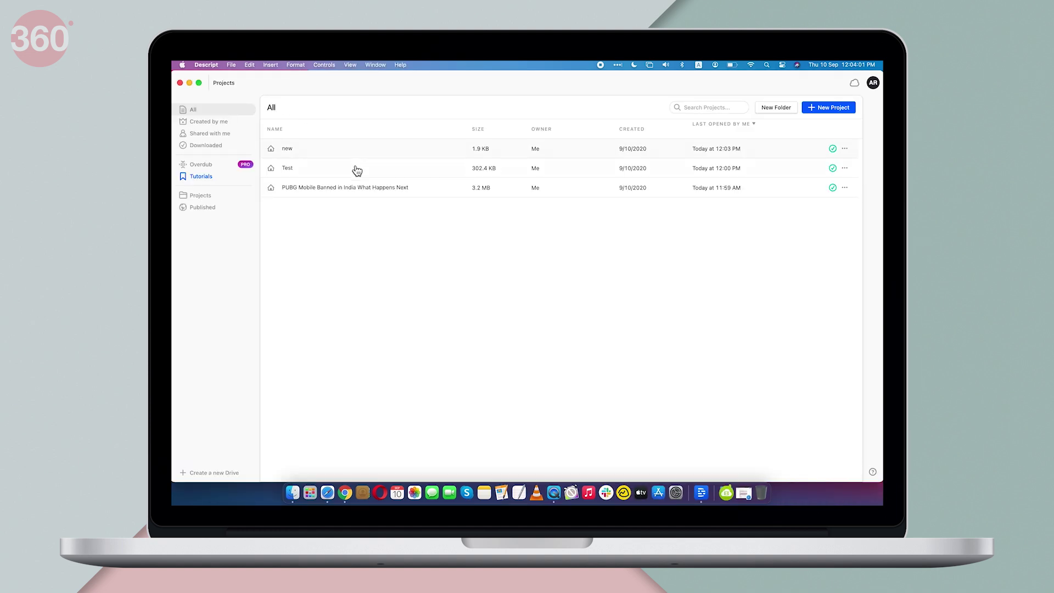
# Open the Test project and switch Descript's editing mode to Correct Text.
pyautogui.click(356, 169)
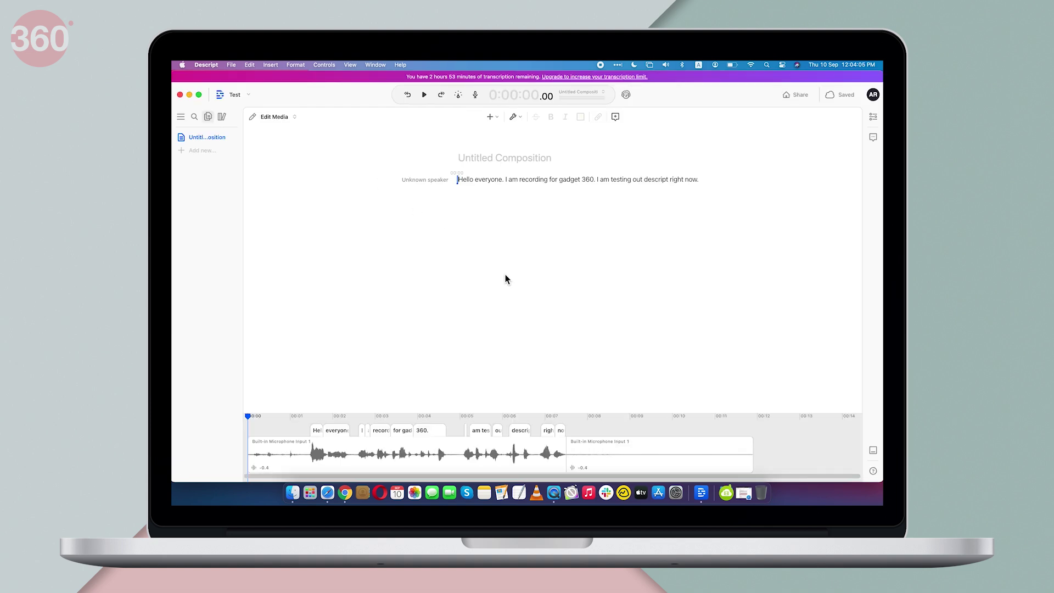
pyautogui.click(284, 118)
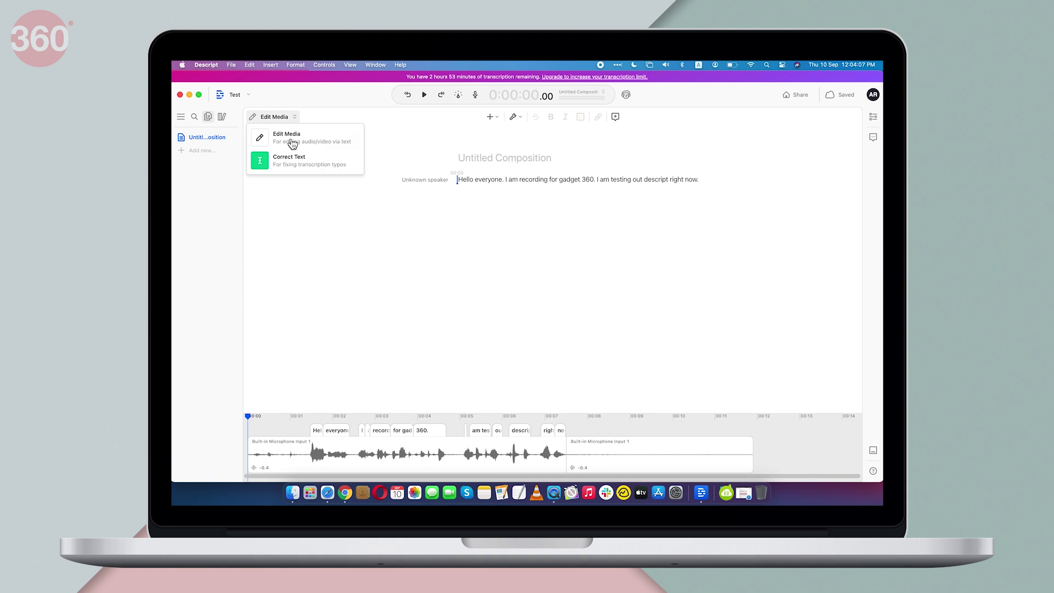
pyautogui.click(296, 162)
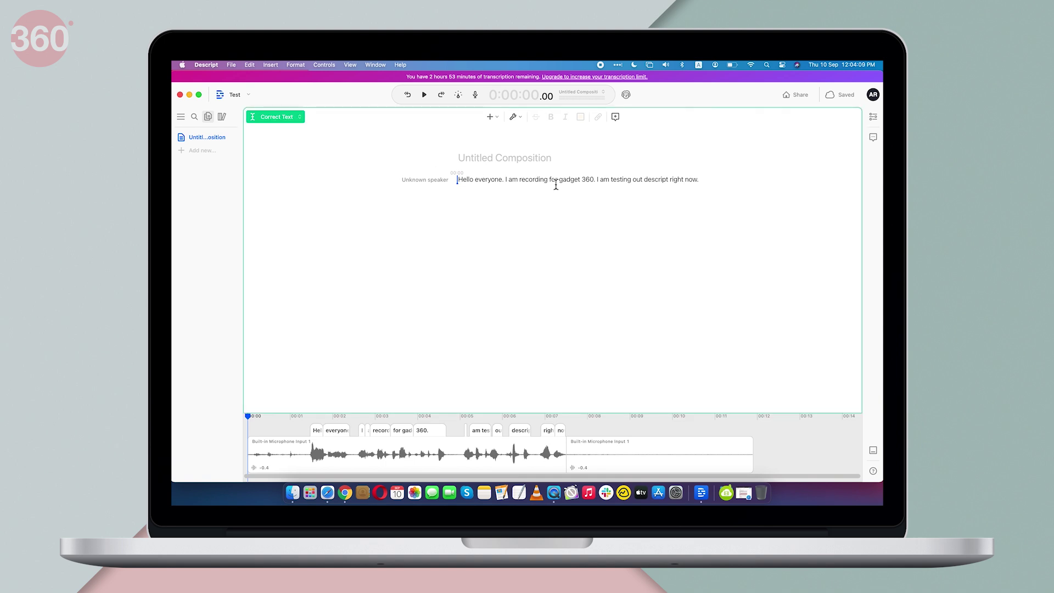
# Correct 'gadget' so the transcript reads 'Gadgets 360', check it by playback, and return to projects.
pyautogui.press('Delete')
pyautogui.write('G')
pyautogui.write('s')
pyautogui.click(425, 94)
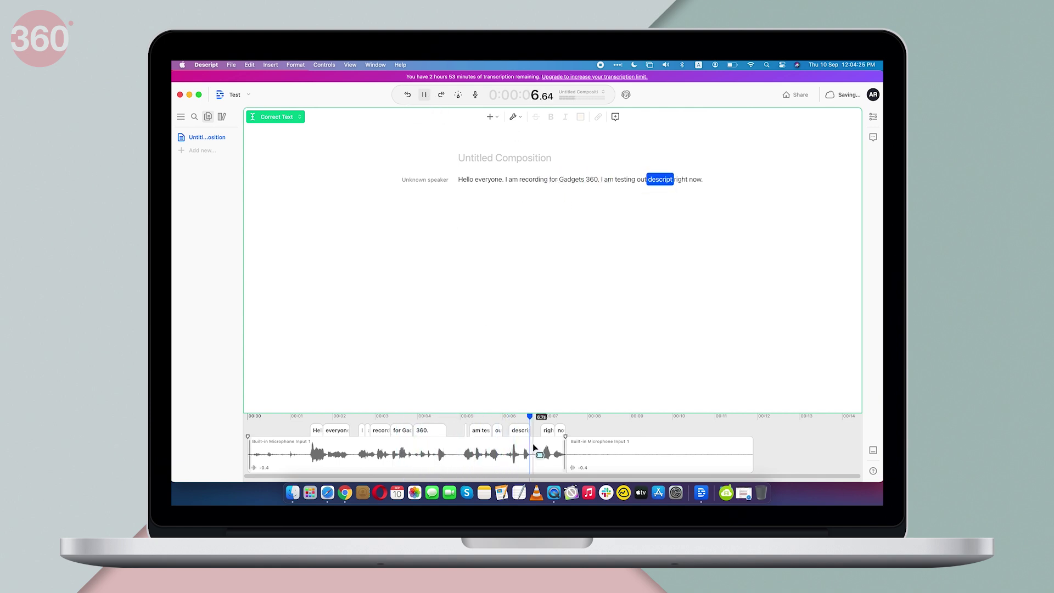
pyautogui.click(424, 94)
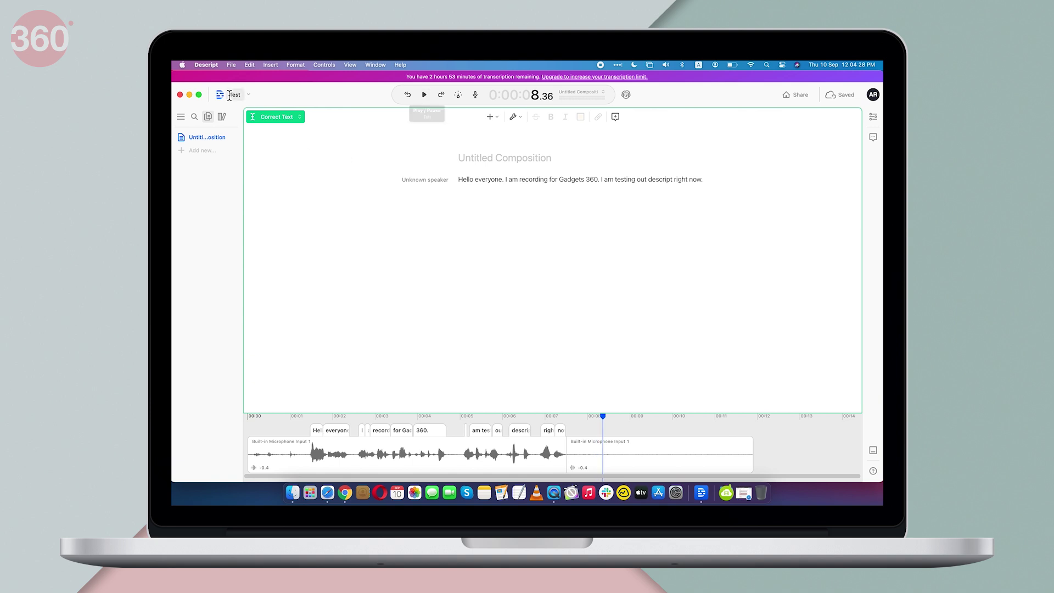
pyautogui.click(221, 95)
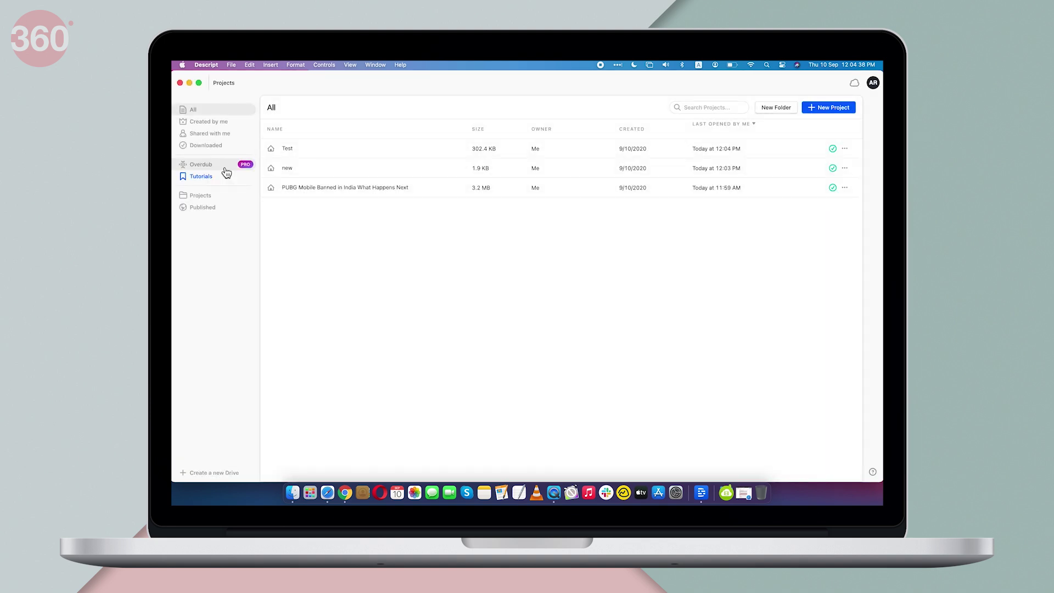
# From Overdub, start the Pro upgrade and compare the $15 Creator plan, ending on $30 Pro.
pyautogui.click(226, 170)
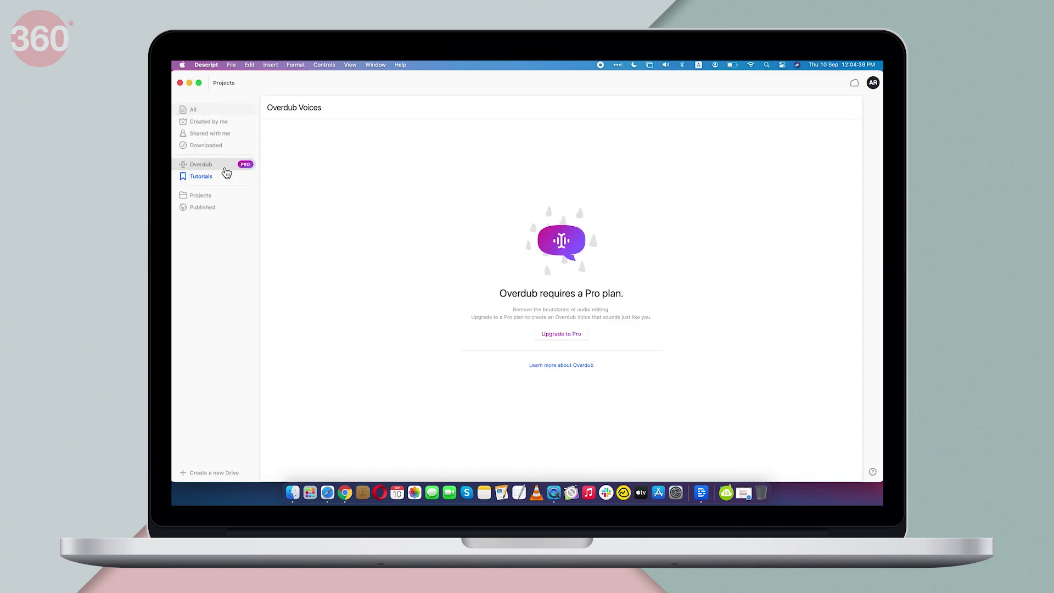
pyautogui.click(580, 340)
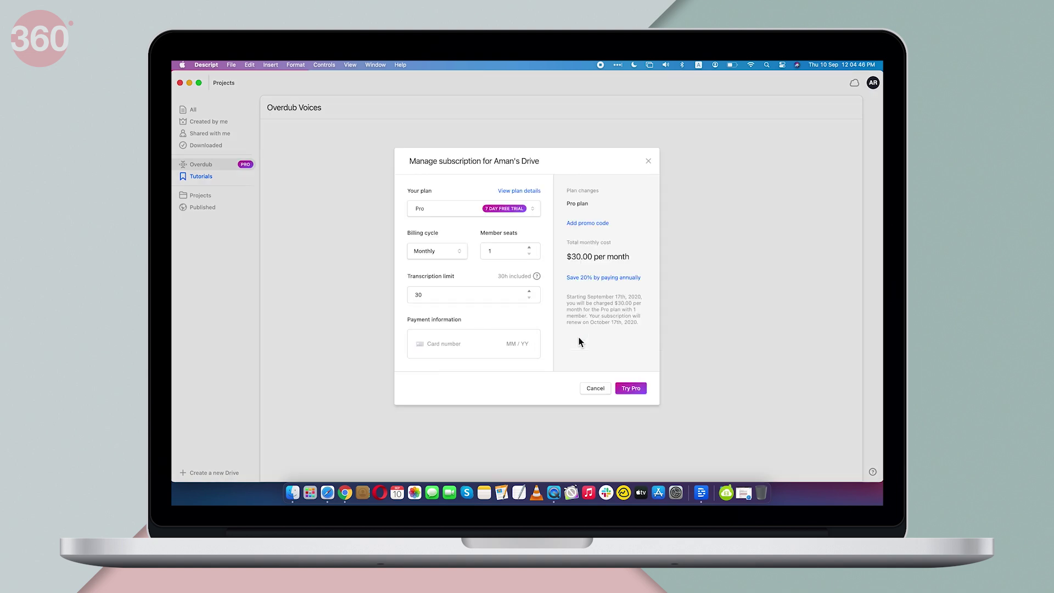
pyautogui.click(524, 210)
pyautogui.click(441, 237)
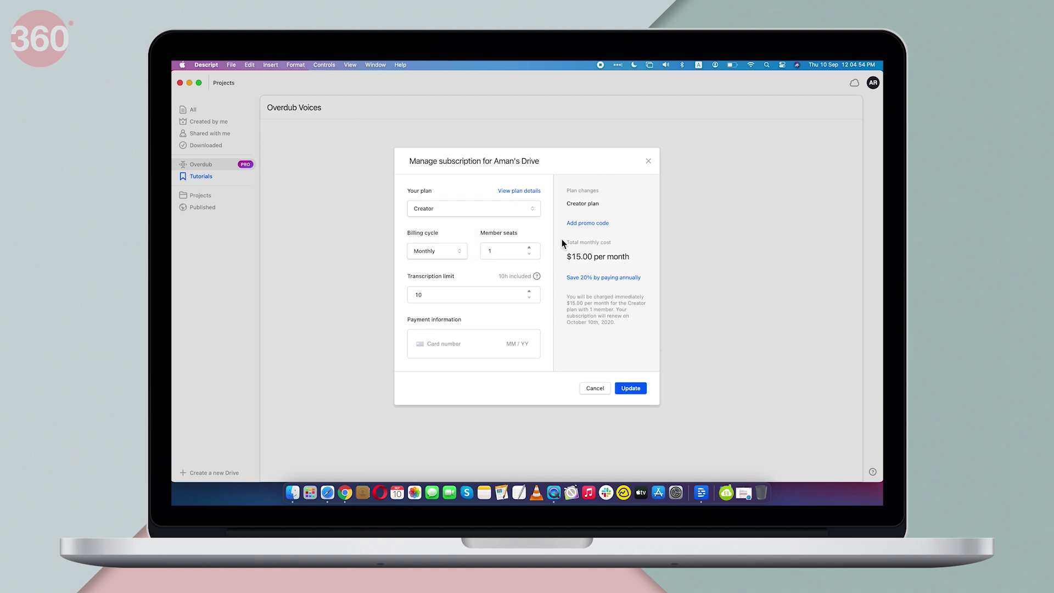
pyautogui.click(538, 211)
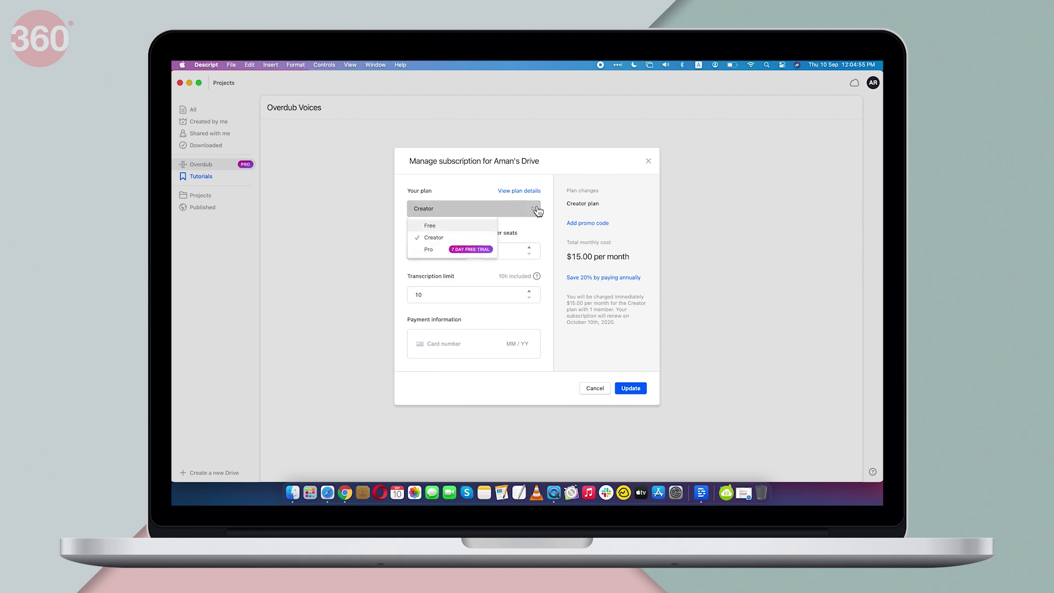
pyautogui.click(460, 248)
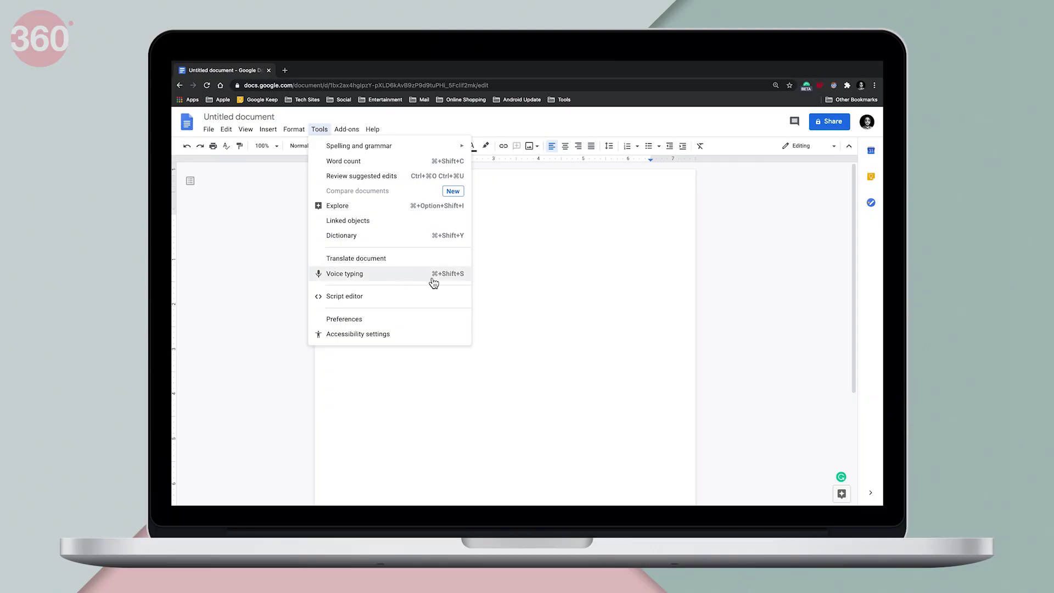
# Use voice typing to dictate a self-introduction calling Google Docs one of the best word processors.
pyautogui.click(416, 280)
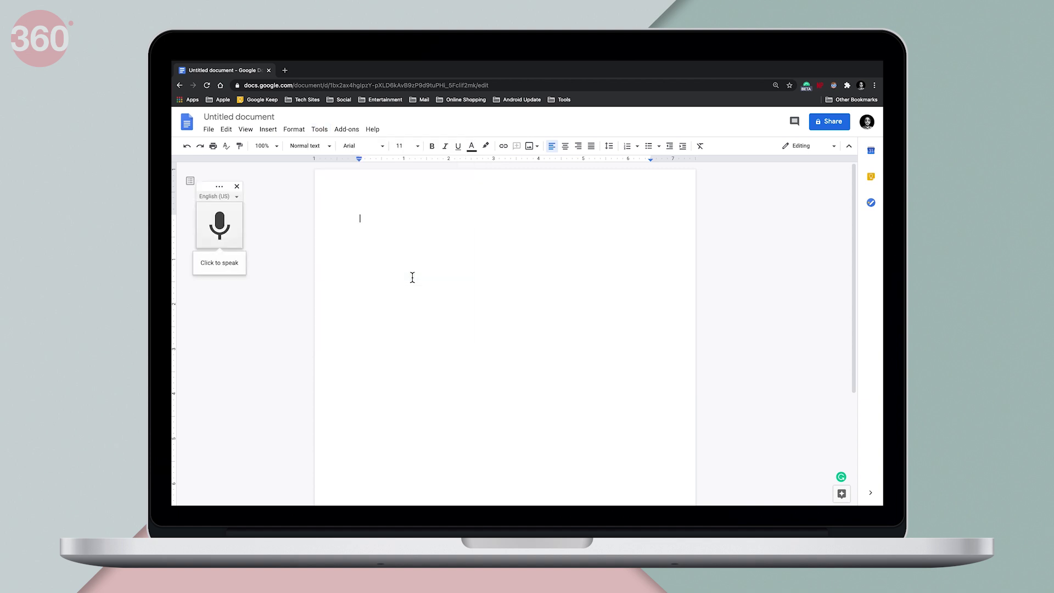
pyautogui.click(220, 239)
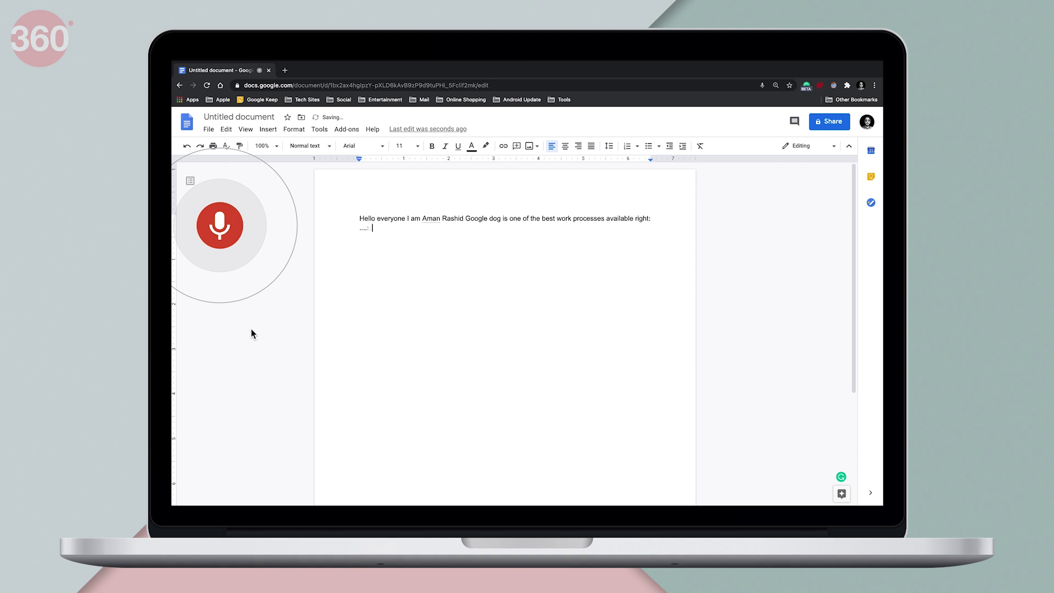
pyautogui.click(222, 232)
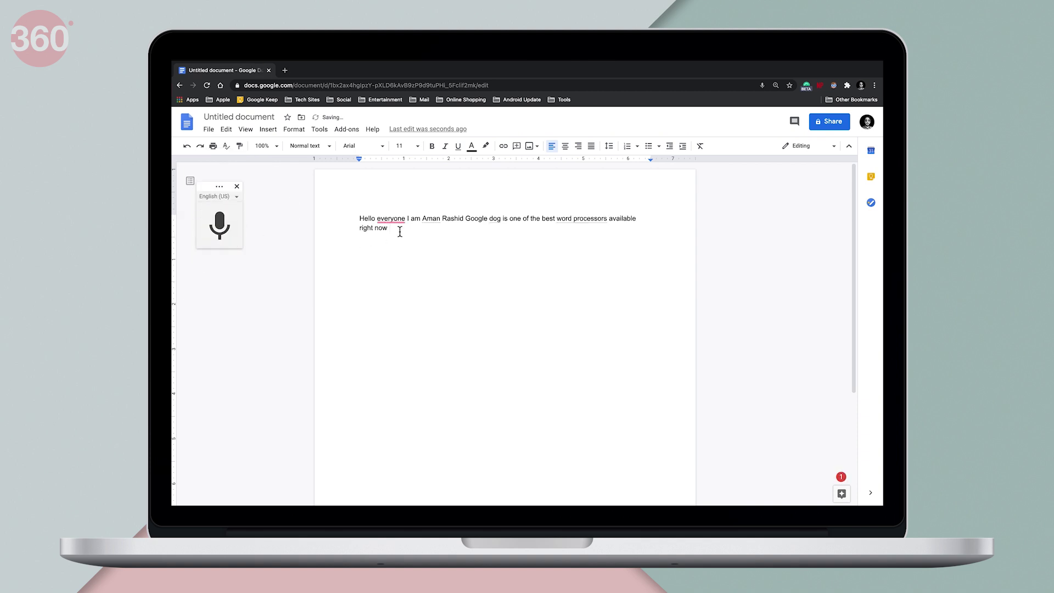